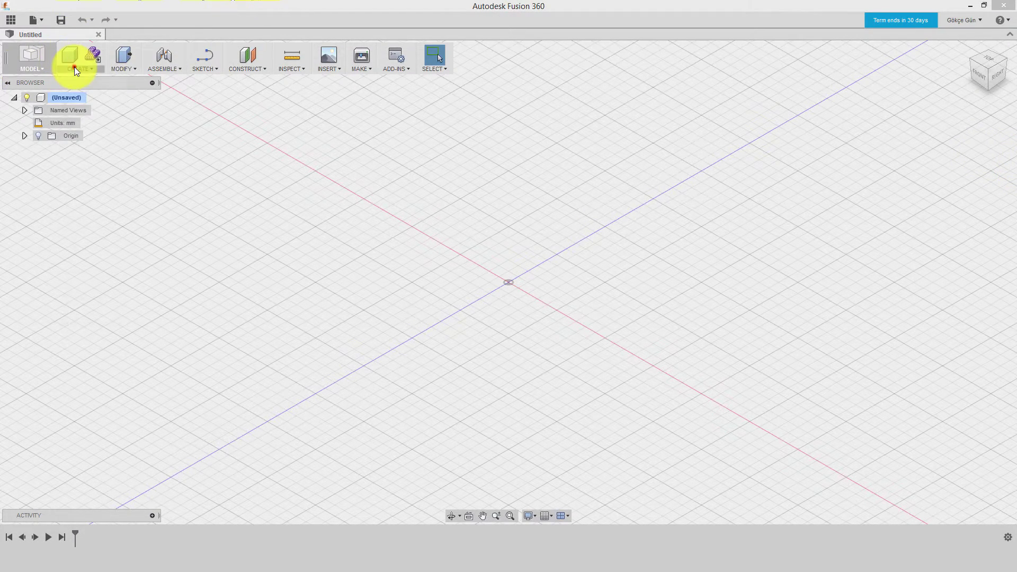
# - Browse the Create and Modify menus, ending with the Create list open and Box first
pyautogui.click(74, 67)
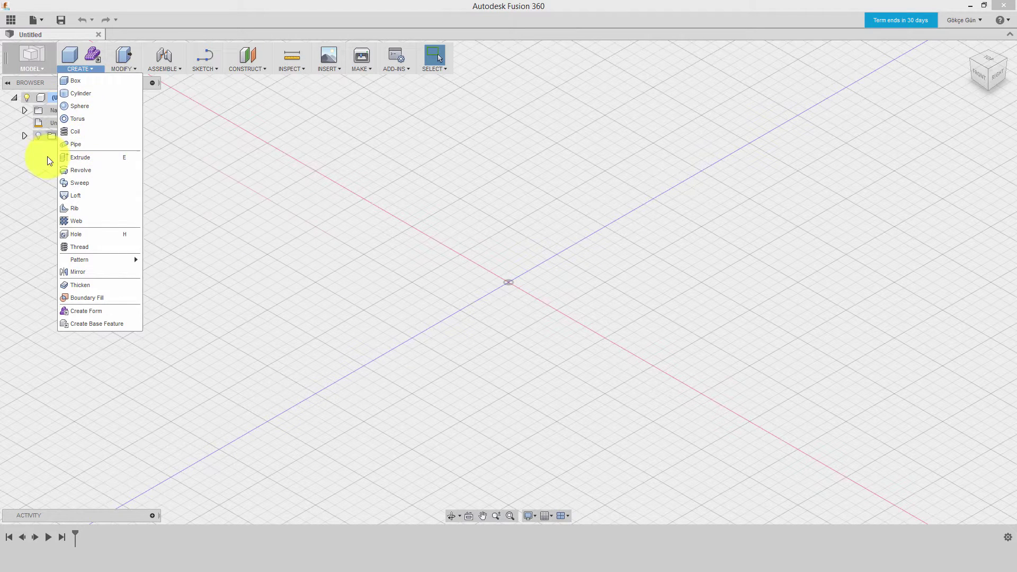
pyautogui.click(120, 67)
pyautogui.click(79, 68)
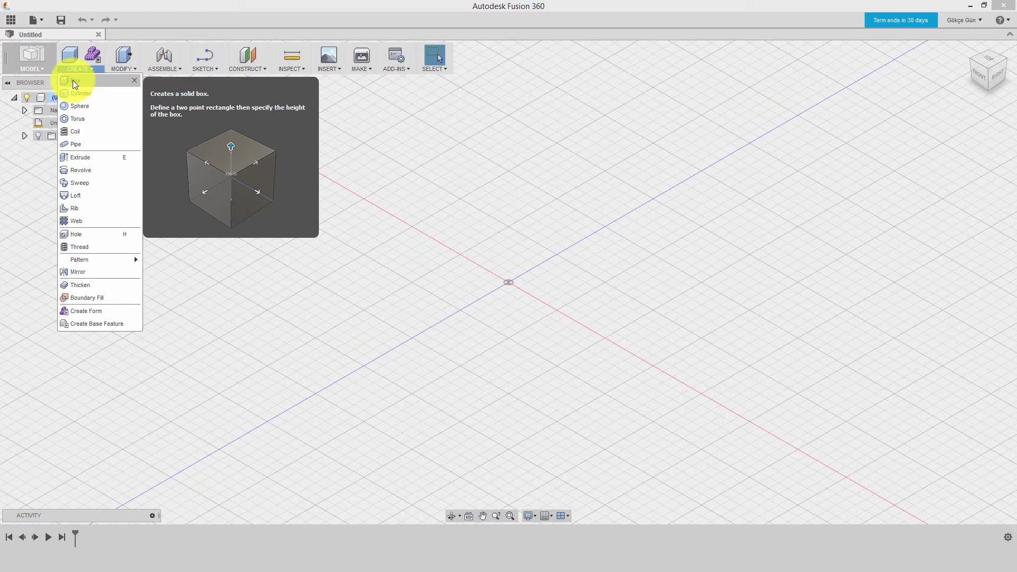
# - Start a box on the ground plane at the origin, drawing its base and height
pyautogui.click(72, 80)
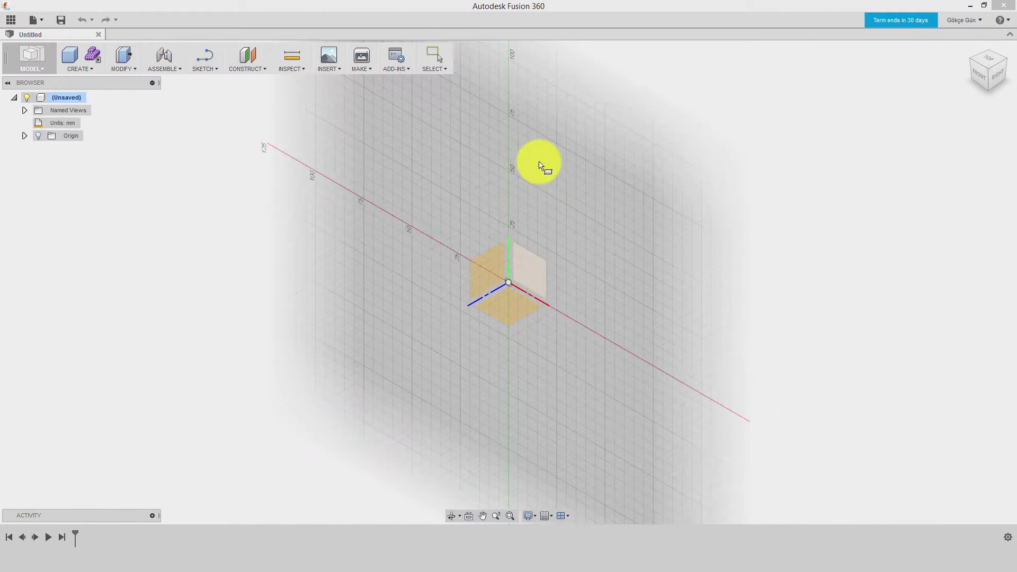
pyautogui.click(514, 320)
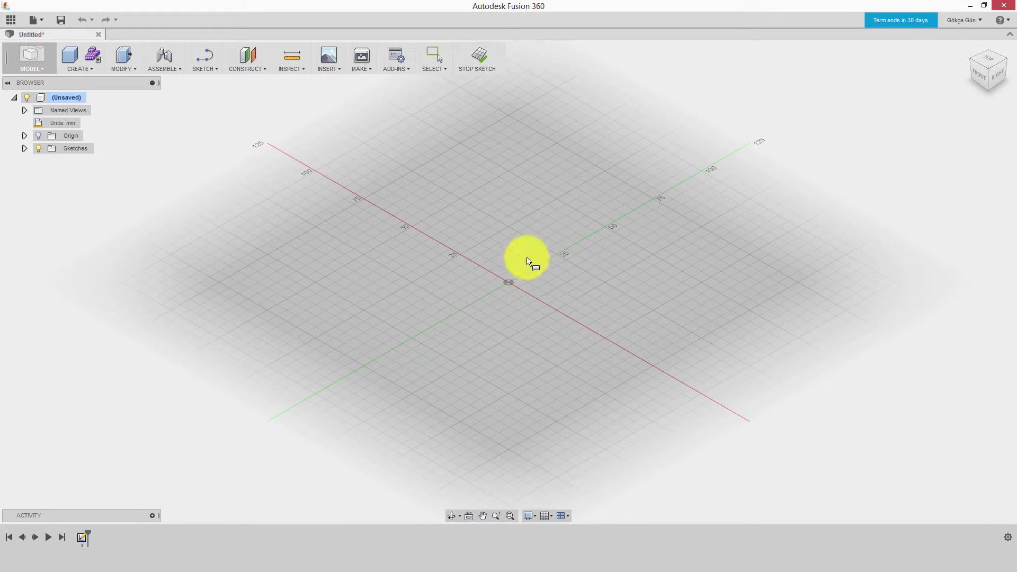
pyautogui.click(508, 282)
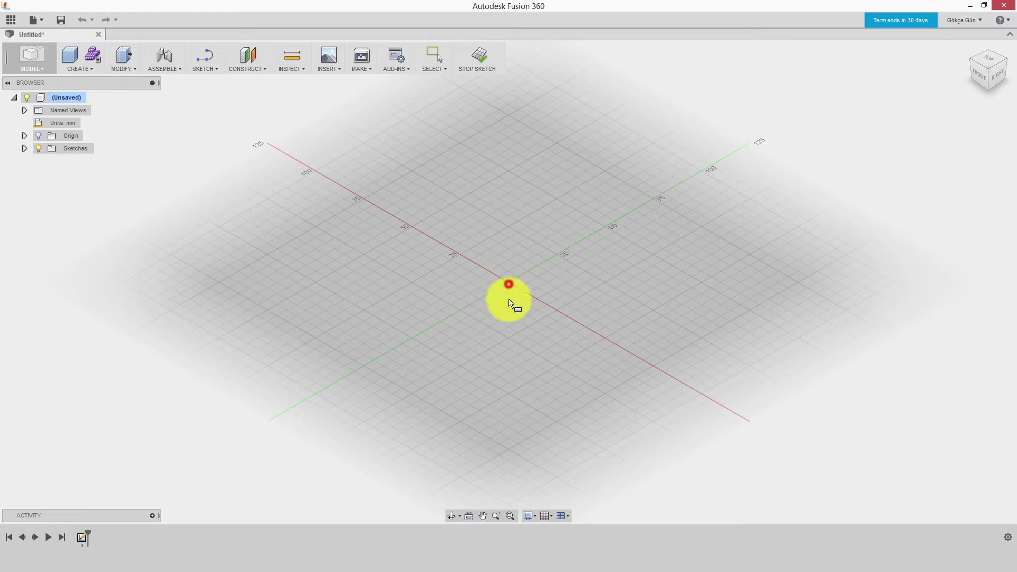
pyautogui.click(512, 345)
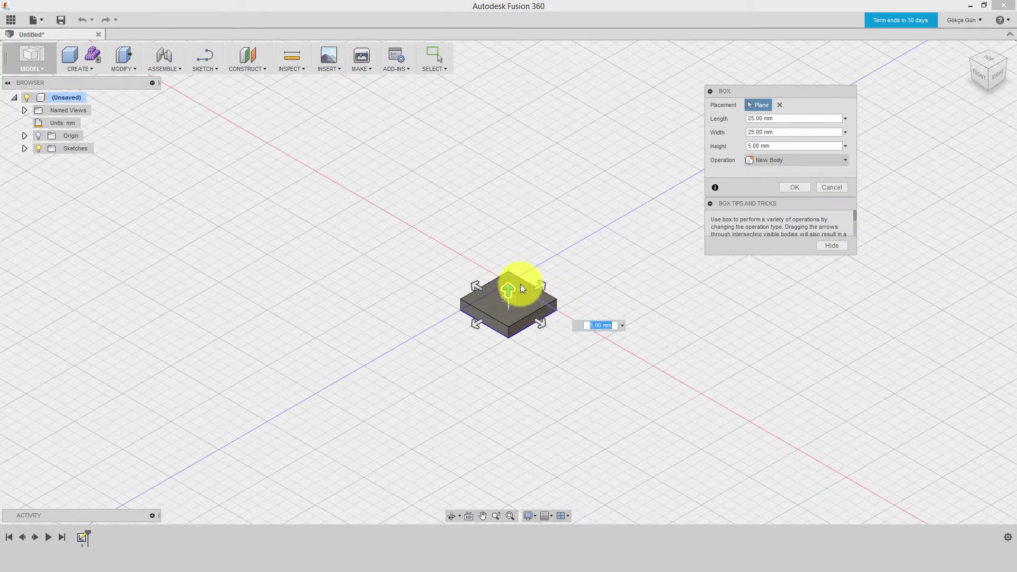
pyautogui.moveTo(507, 287); pyautogui.dragTo(514, 169)
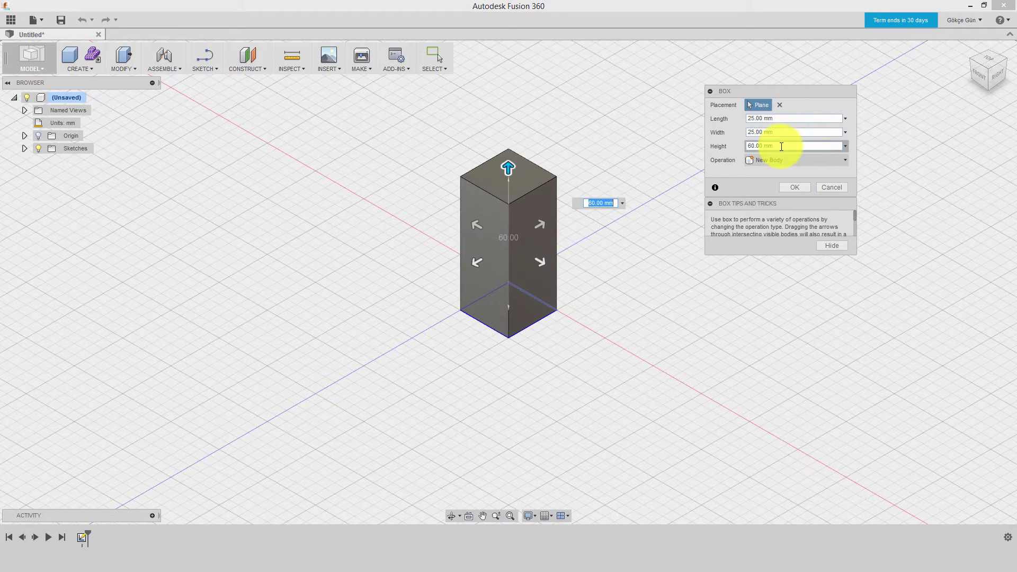
pyautogui.click(780, 146)
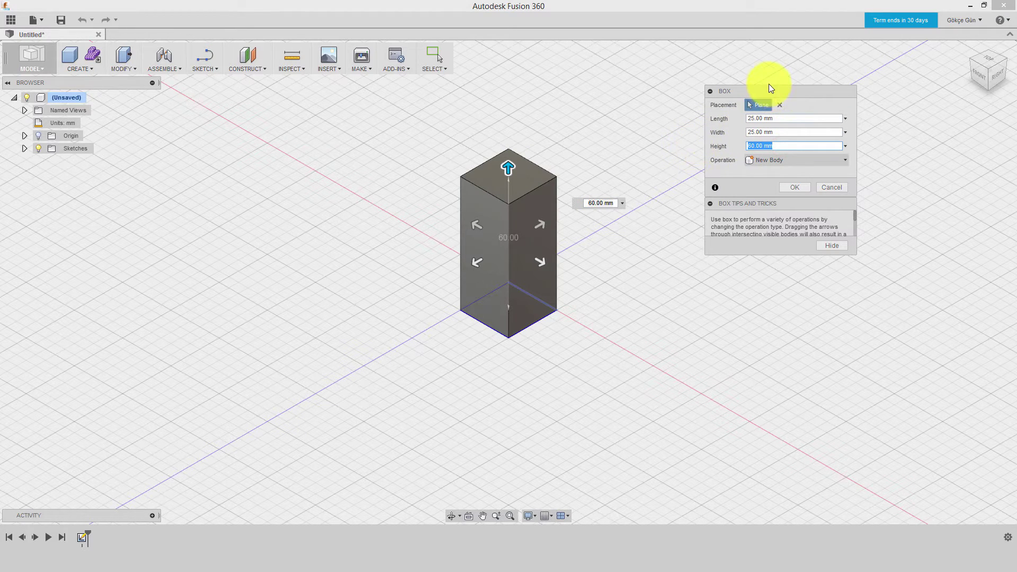
pyautogui.moveTo(770, 88); pyautogui.dragTo(789, 129)
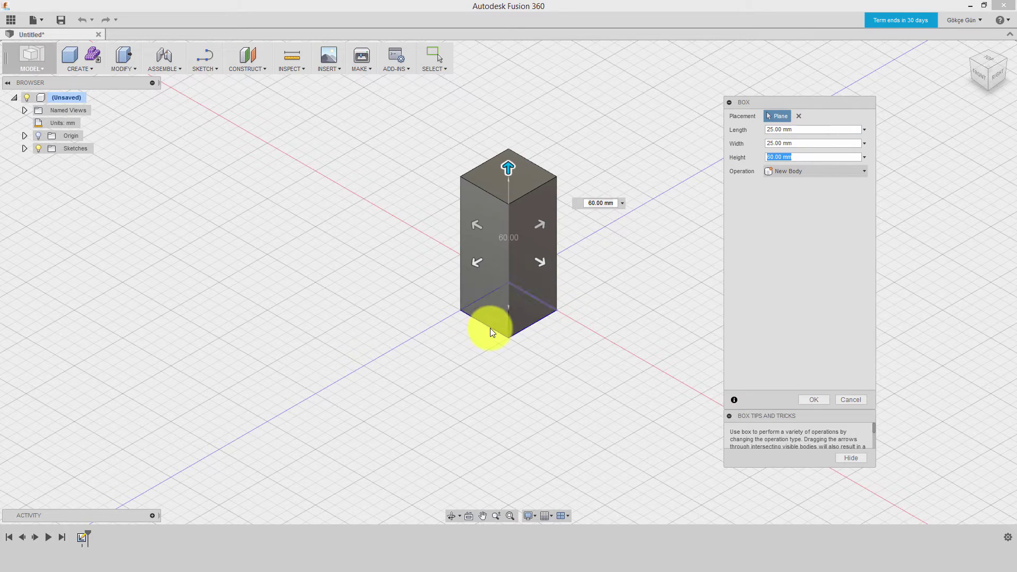
# - Set the box to Length 40, Width 40, Height 100 mm as a New Body and confirm
pyautogui.click(798, 130)
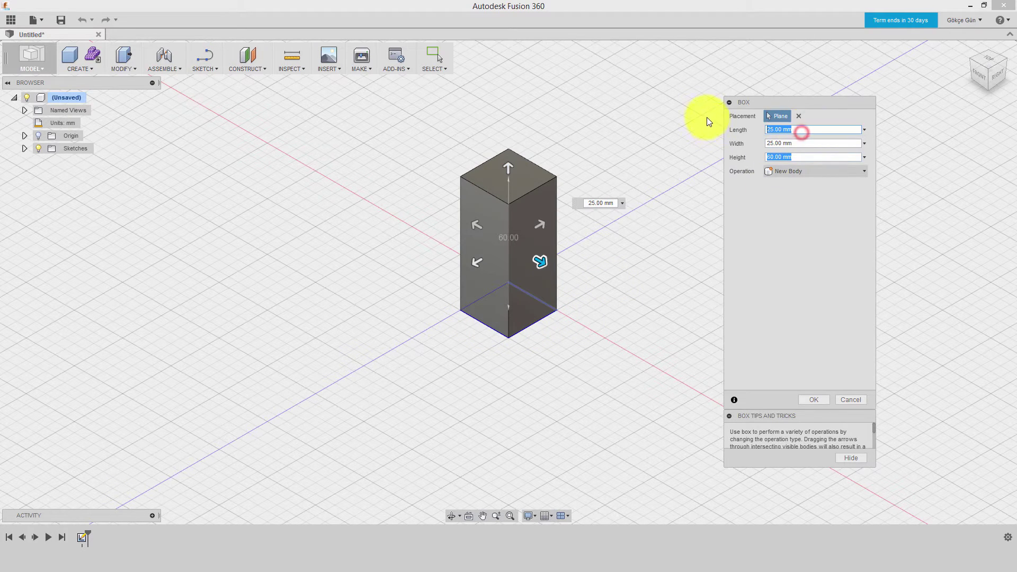
pyautogui.write('40')
pyautogui.click(797, 143)
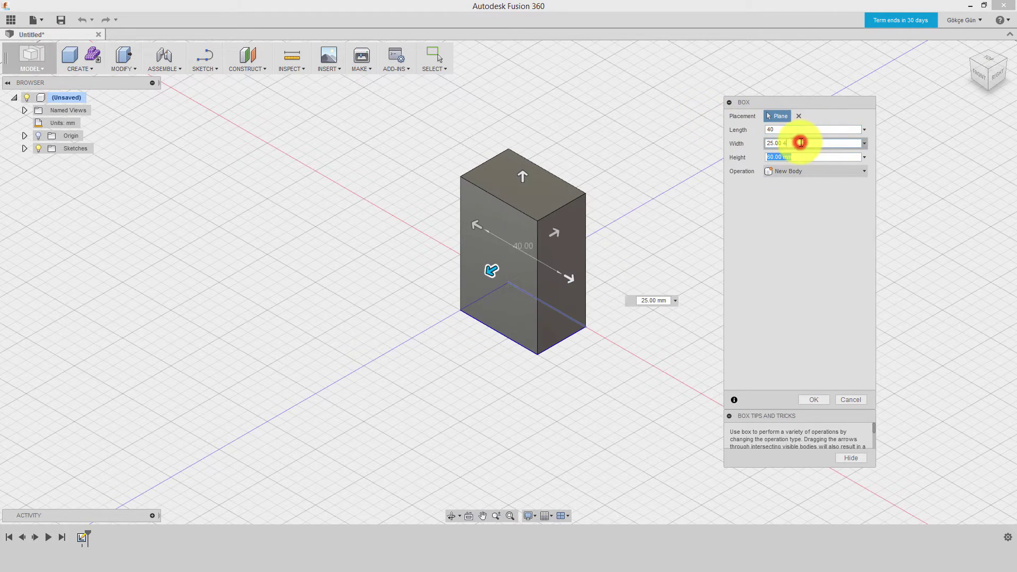
pyautogui.write('0')
pyautogui.click(800, 157)
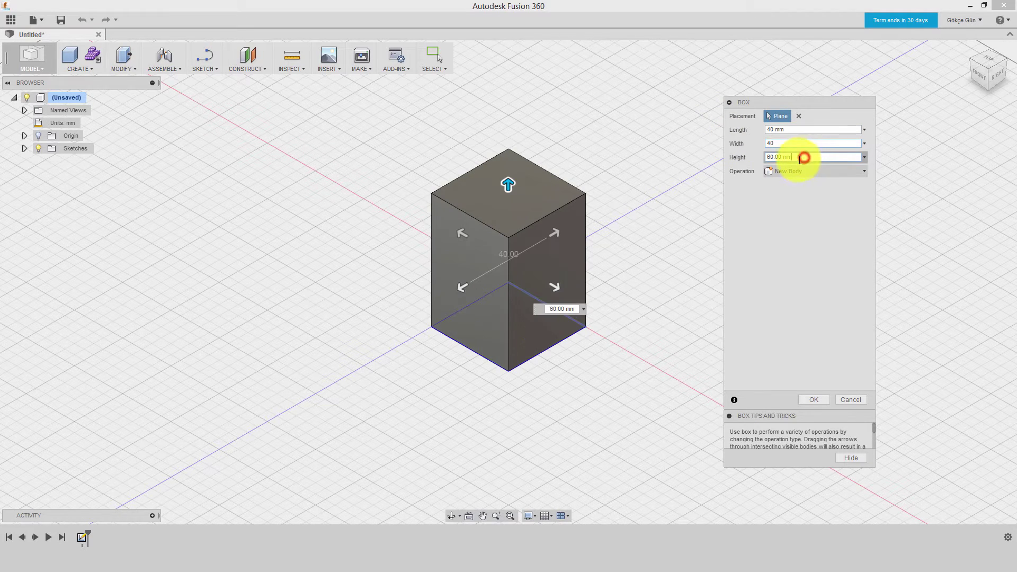
pyautogui.click(798, 158)
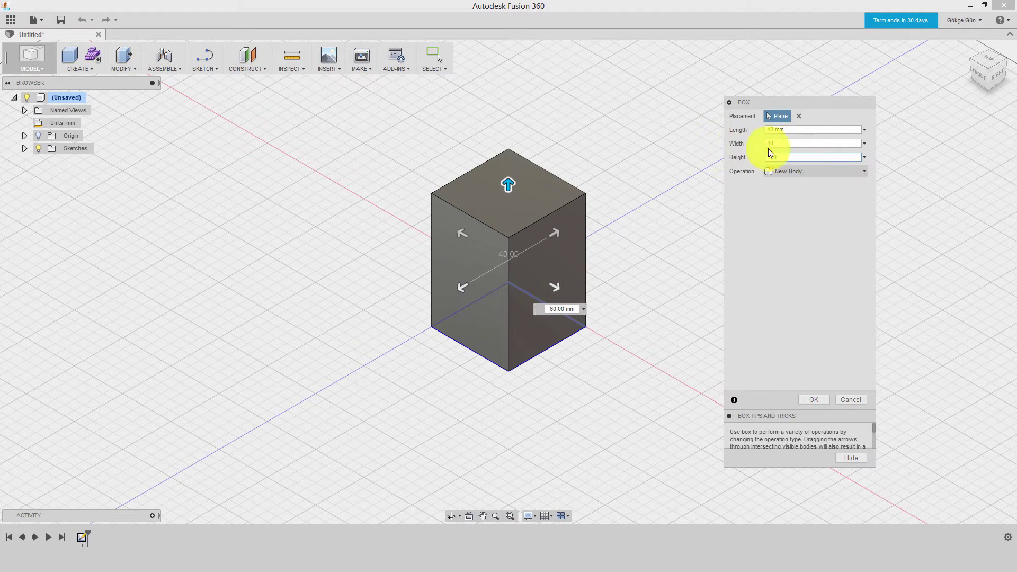
pyautogui.write('100')
pyautogui.click(791, 143)
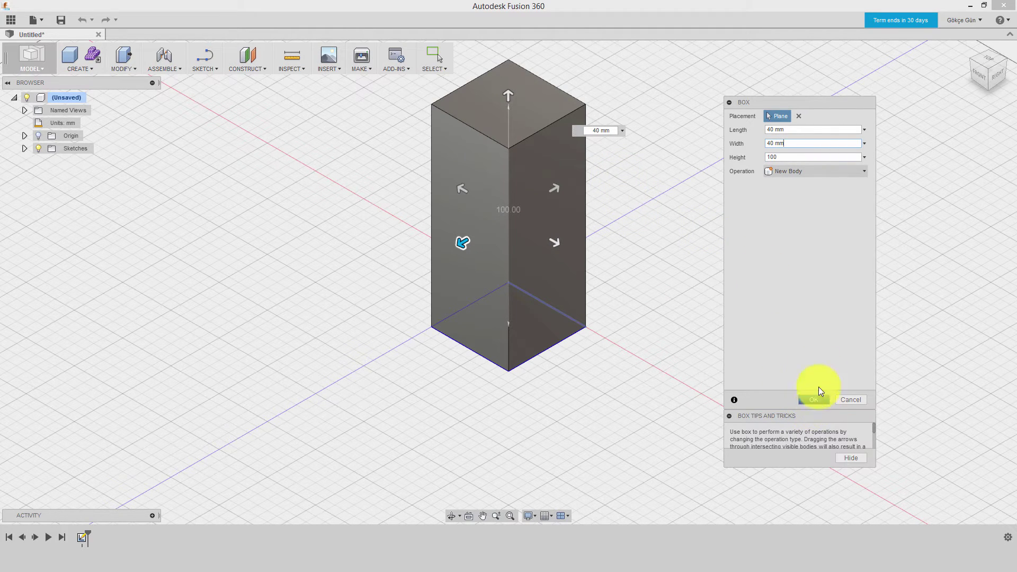
pyautogui.click(788, 171)
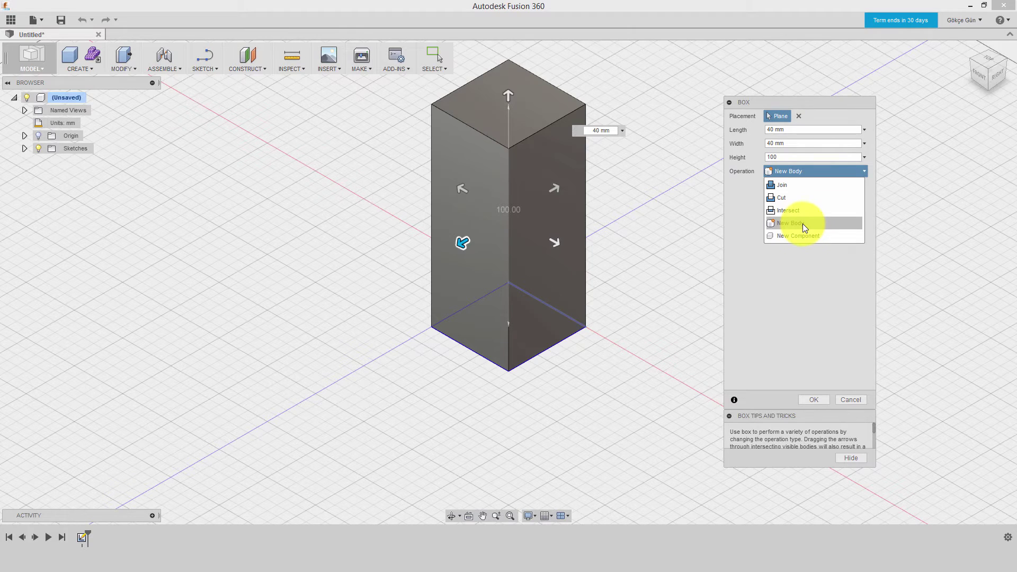
pyautogui.click(784, 171)
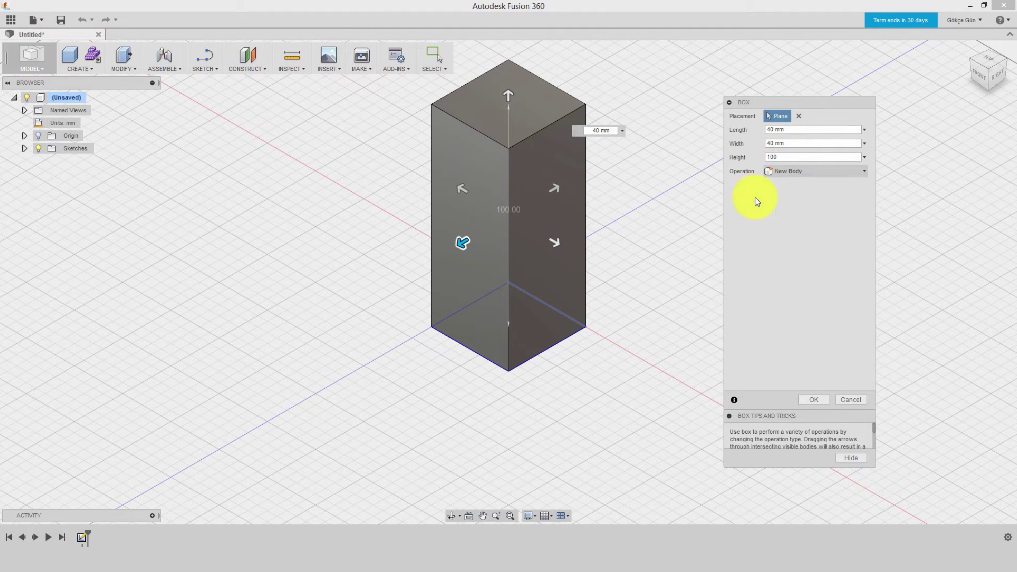
pyautogui.click(822, 398)
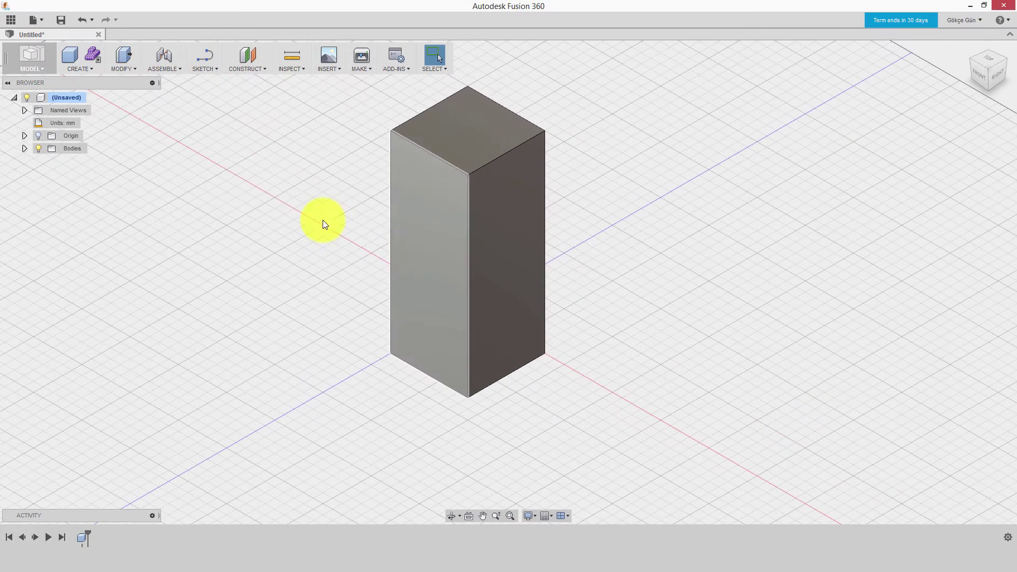
pyautogui.click(87, 69)
pyautogui.click(81, 93)
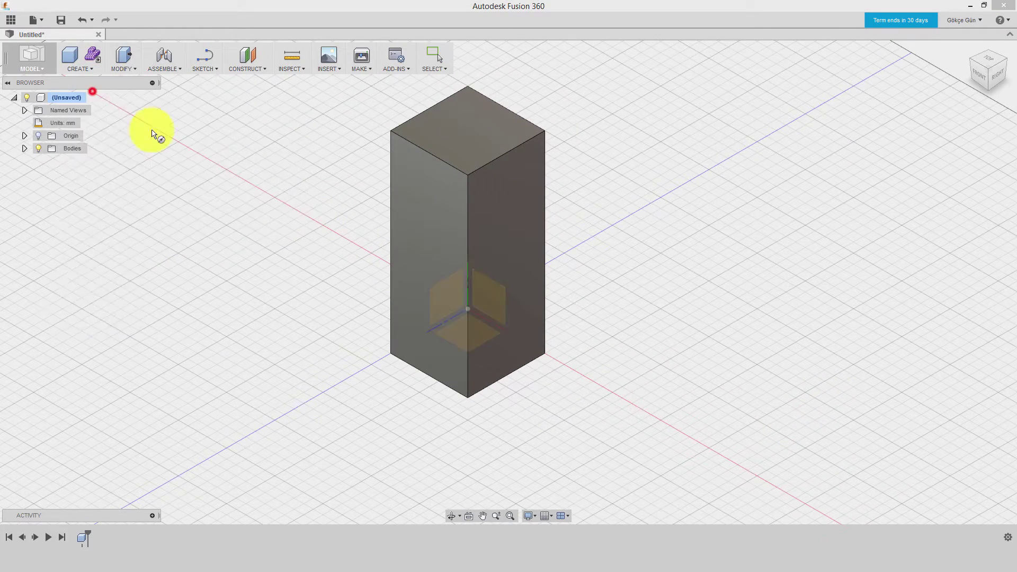
pyautogui.click(560, 428)
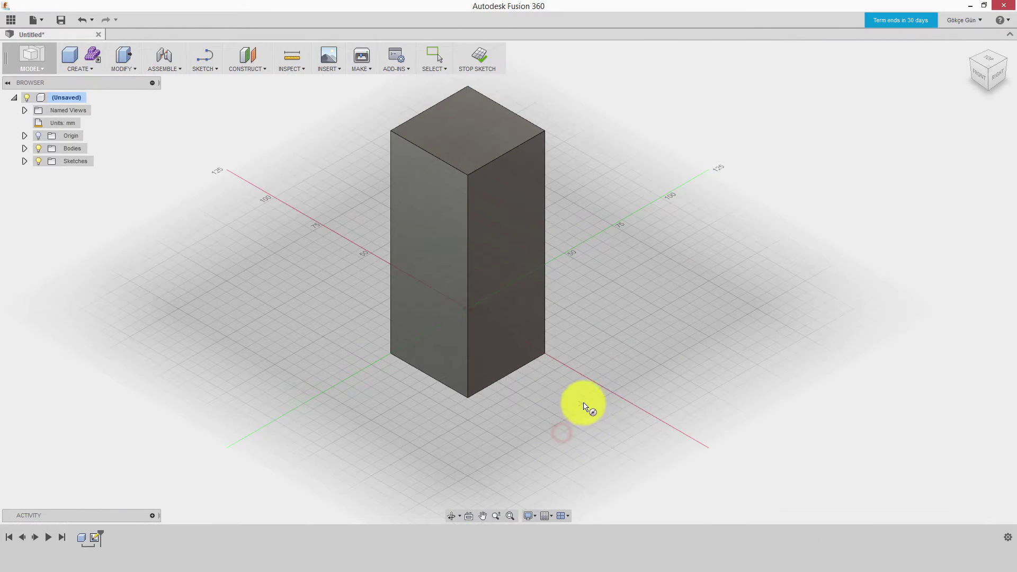
pyautogui.click(610, 393)
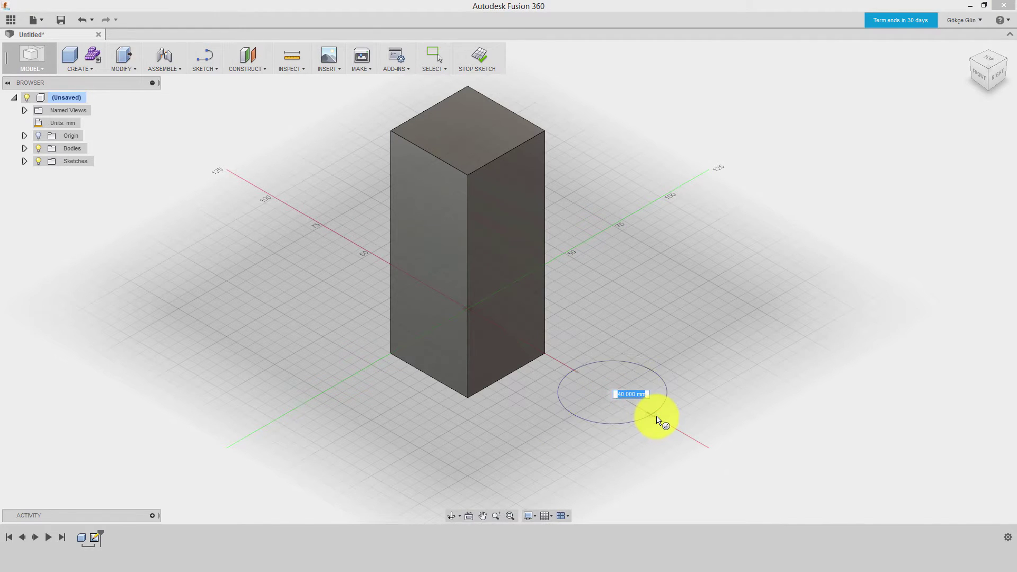
pyautogui.click(657, 418)
pyautogui.moveTo(614, 374); pyautogui.dragTo(601, 186)
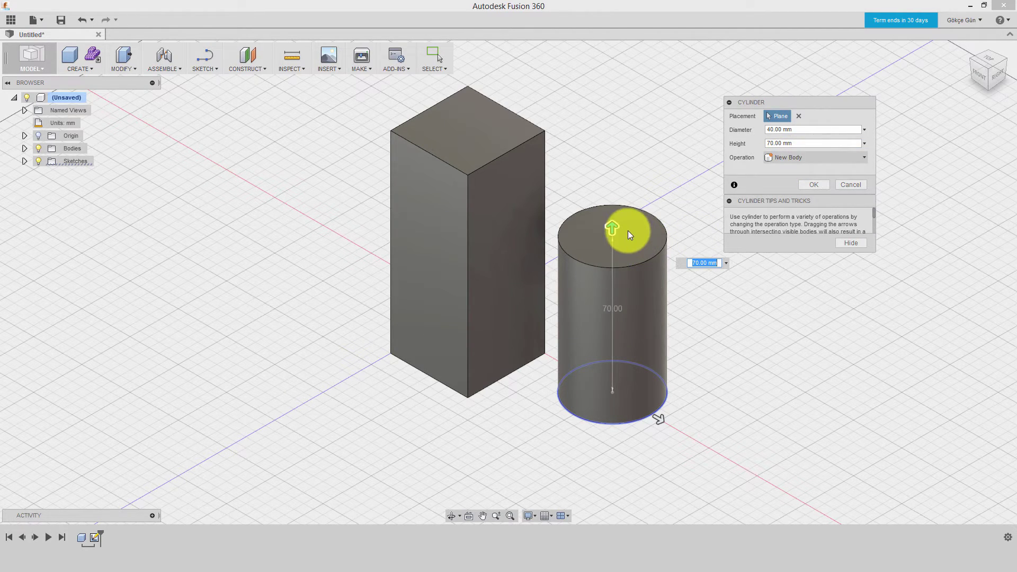
pyautogui.click(856, 188)
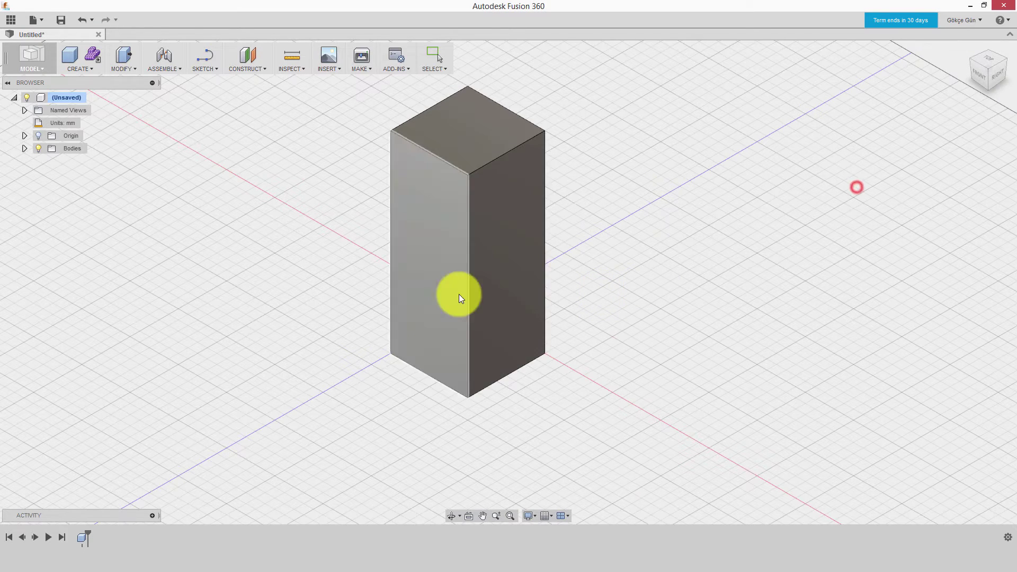
# - Place a 20 mm diameter cylinder centred on the box's top face
pyautogui.click(79, 68)
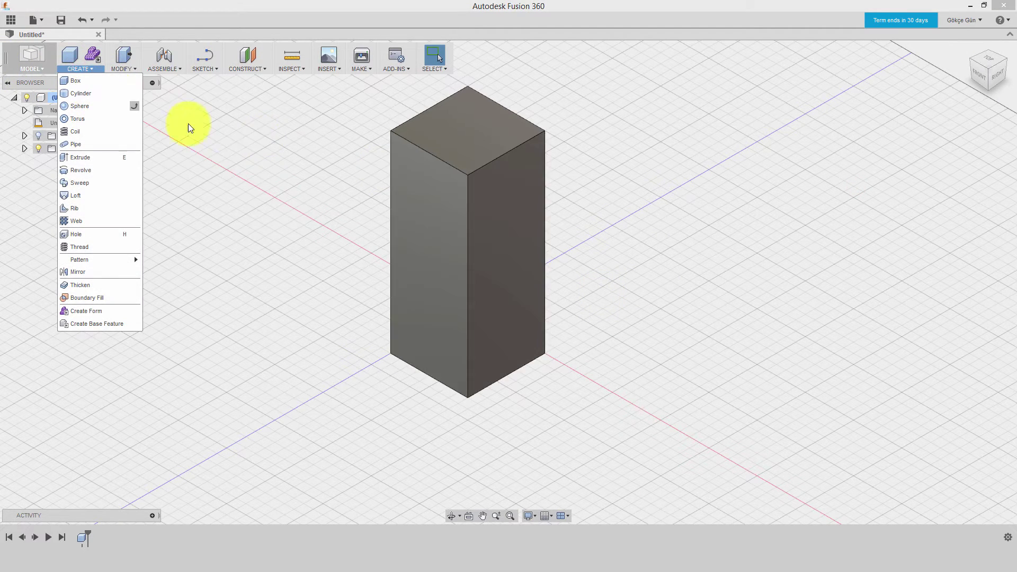
pyautogui.click(79, 104)
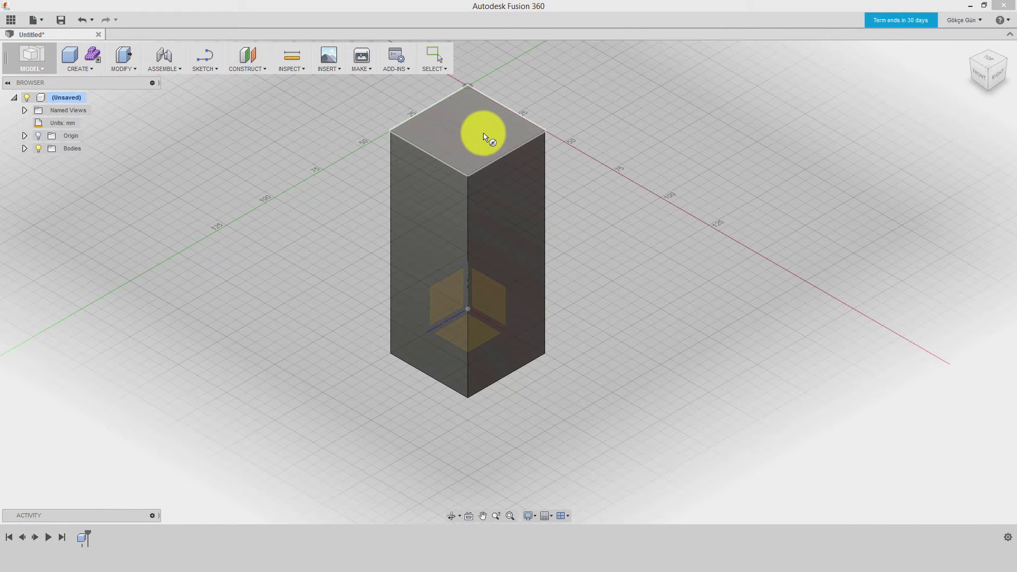
pyautogui.click(476, 125)
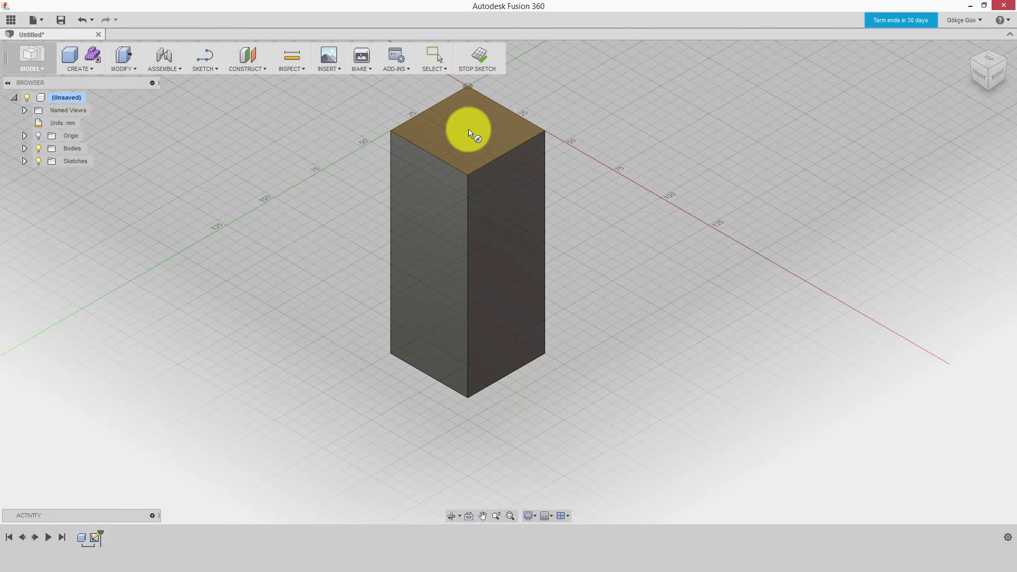
pyautogui.click(468, 130)
pyautogui.click(485, 141)
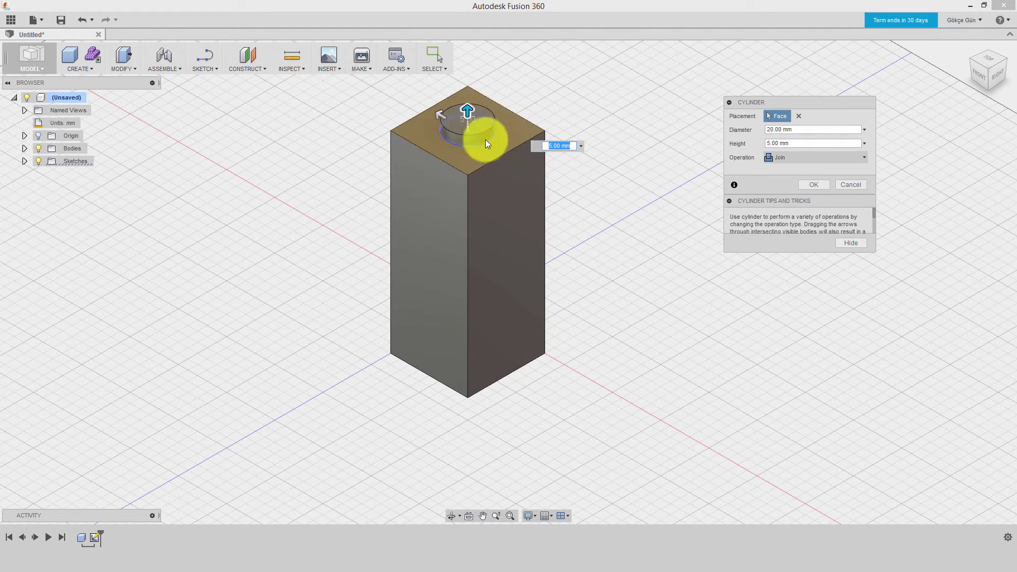
pyautogui.click(815, 184)
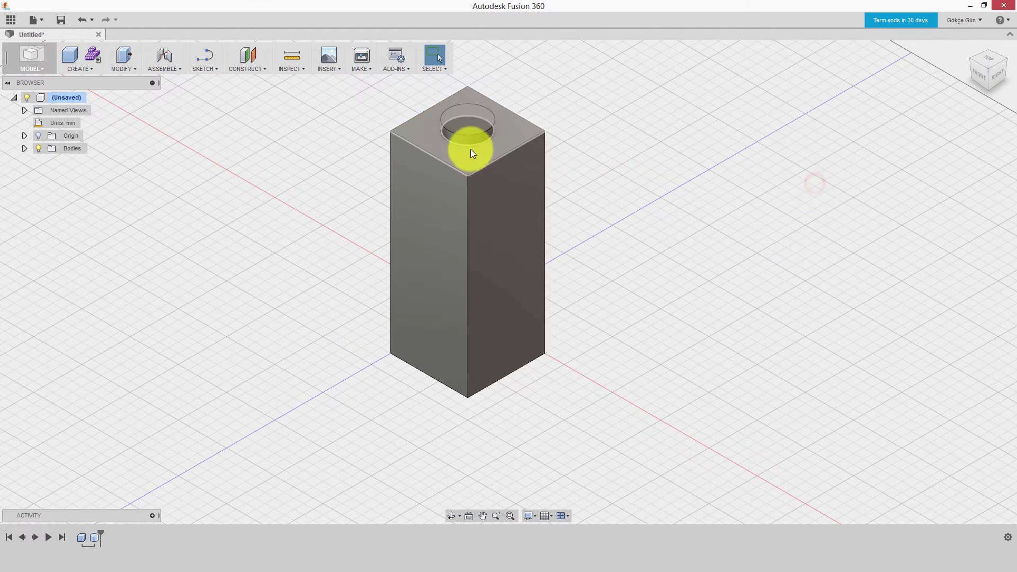
# - Edit the cylinder feature to cut a 20 mm hole 115 mm down through the box
pyautogui.click(25, 148)
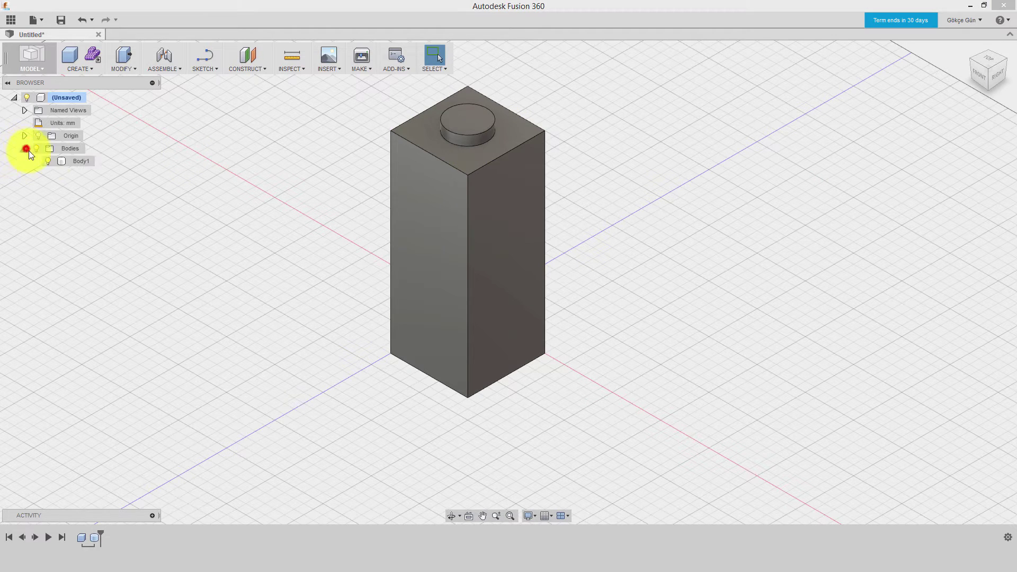
pyautogui.click(64, 160)
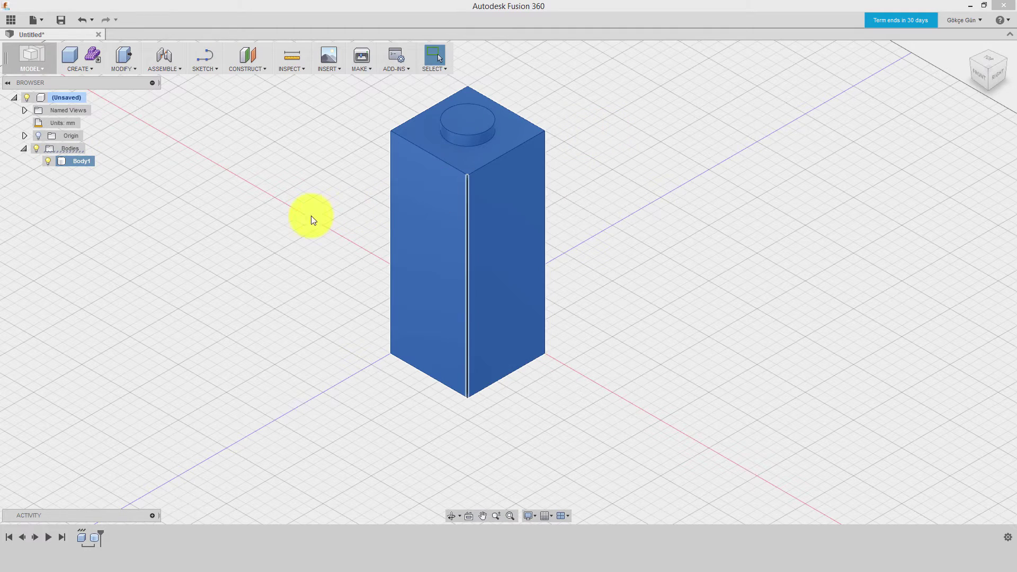
pyautogui.click(239, 218)
pyautogui.rightClick(96, 537)
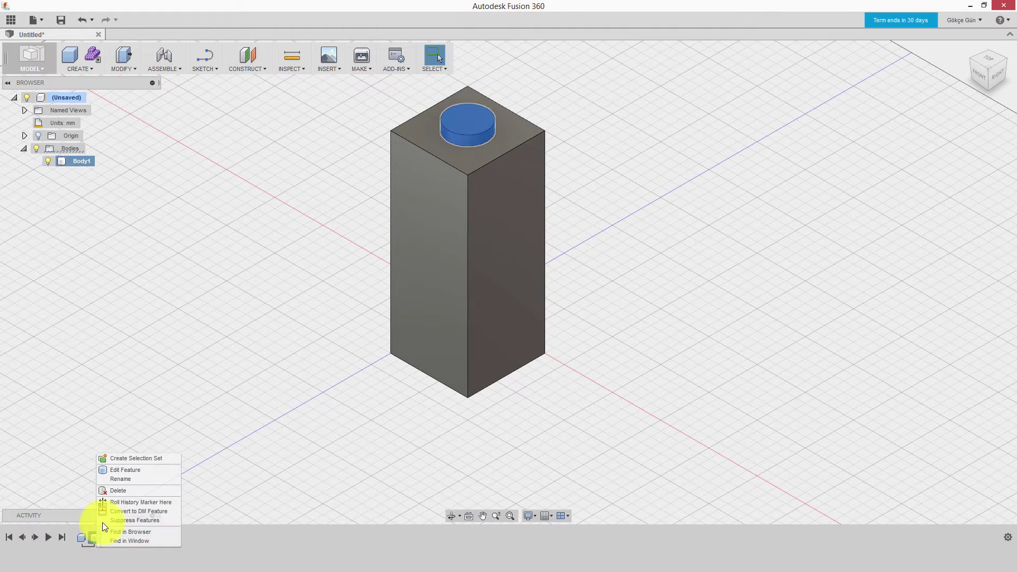
pyautogui.click(124, 471)
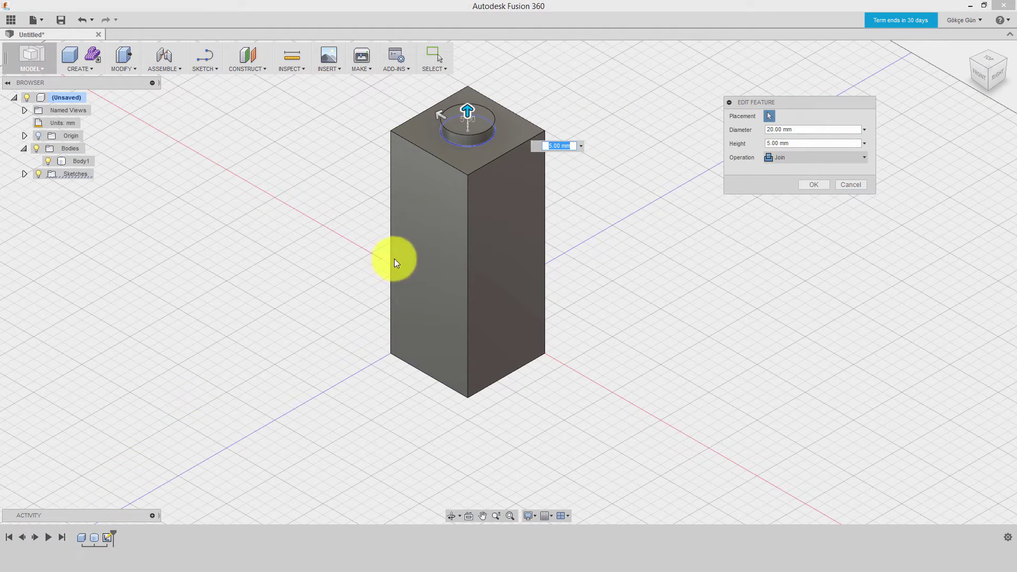
pyautogui.moveTo(467, 111)
pyautogui.mouseDown()
pyautogui.moveTo(469, 378)
pyautogui.moveTo(447, 383)
pyautogui.mouseUp()
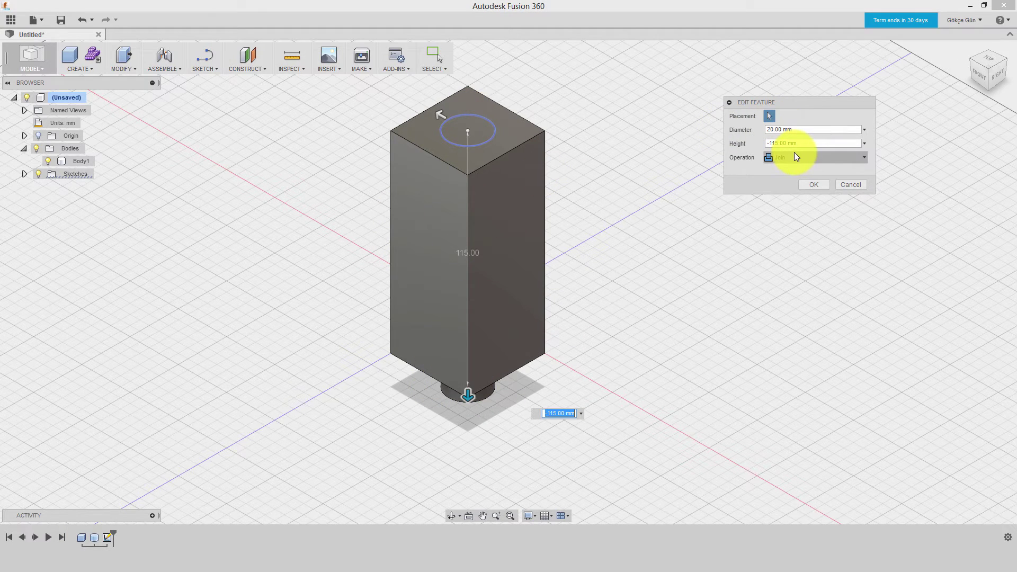
pyautogui.click(793, 153)
pyautogui.click(786, 183)
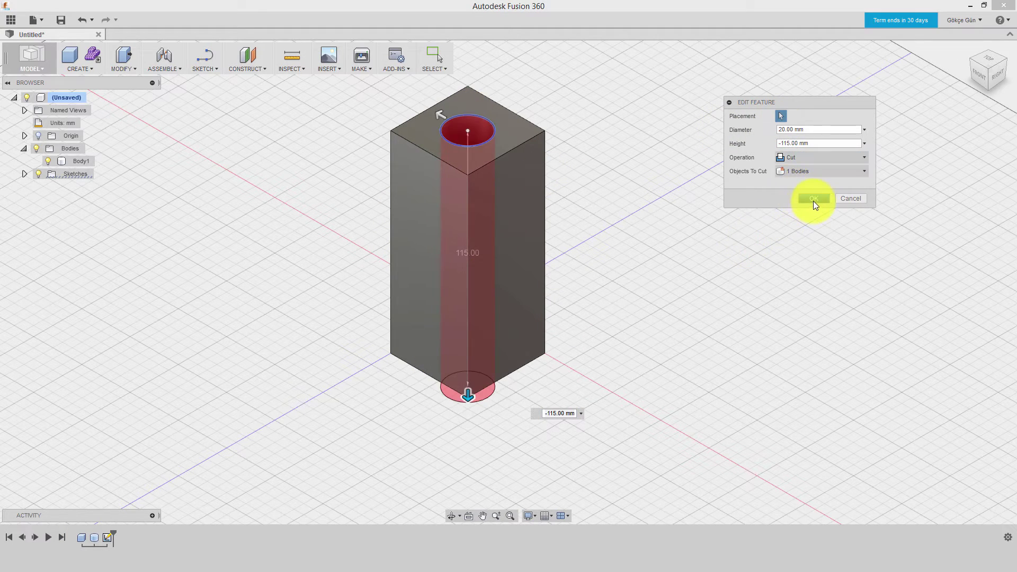
pyautogui.click(813, 200)
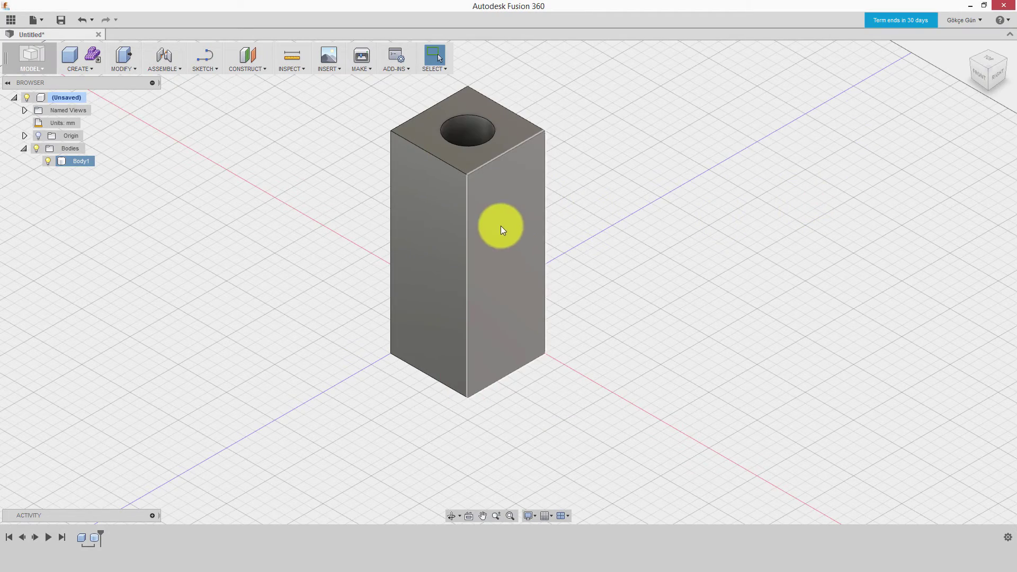
pyautogui.moveTo(501, 226)
pyautogui.keyDown('shift'); pyautogui.mouseDown(button='middle')
pyautogui.moveTo(506, 273)
pyautogui.moveTo(483, 300)
pyautogui.mouseUp(button='middle'); pyautogui.keyUp('shift')
# - Undo the hole cut so the raised cylinder returns on top of the box
pyautogui.click(314, 370)
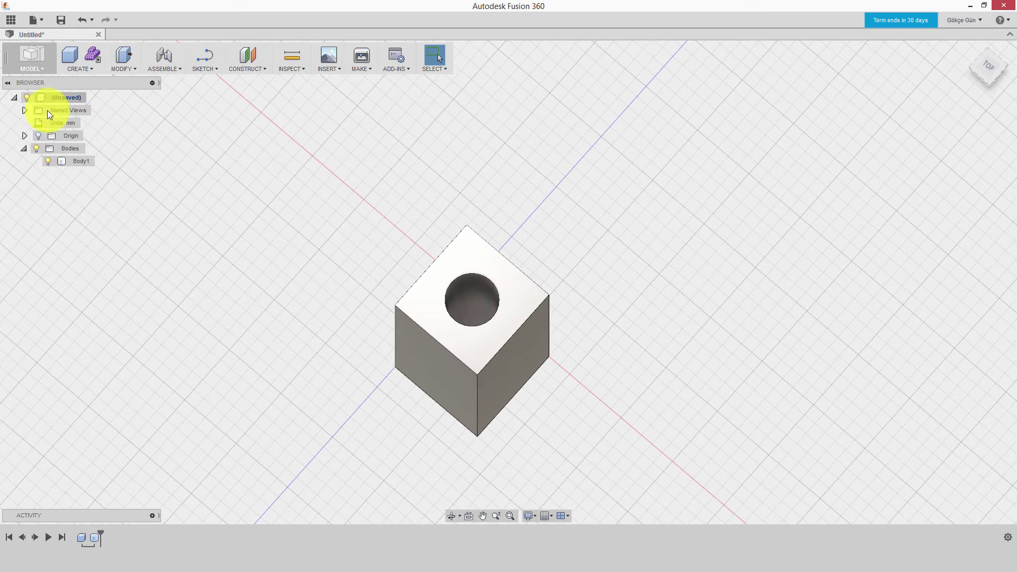
pyautogui.click(59, 163)
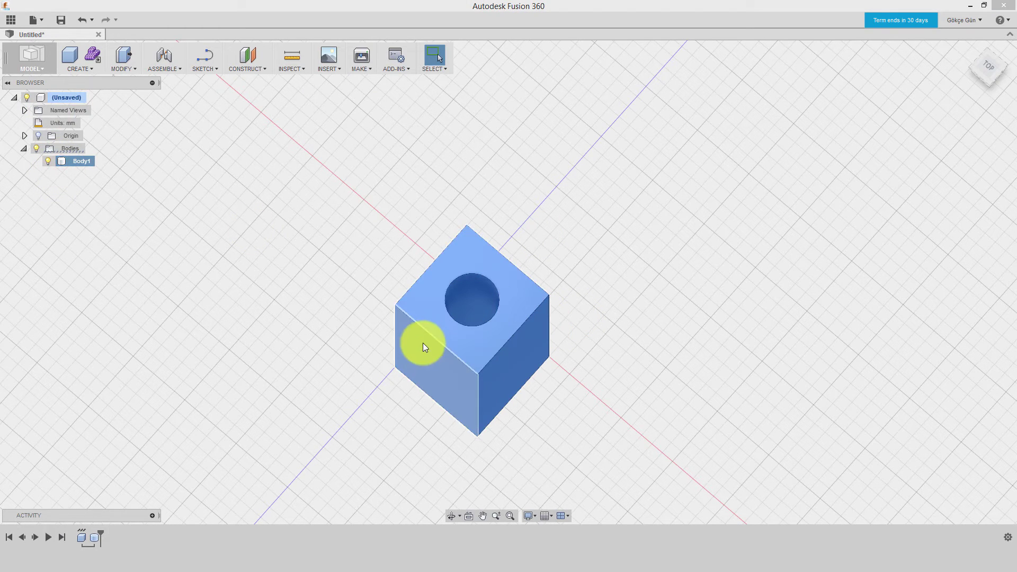
pyautogui.hotkey('ctrl', 'z')
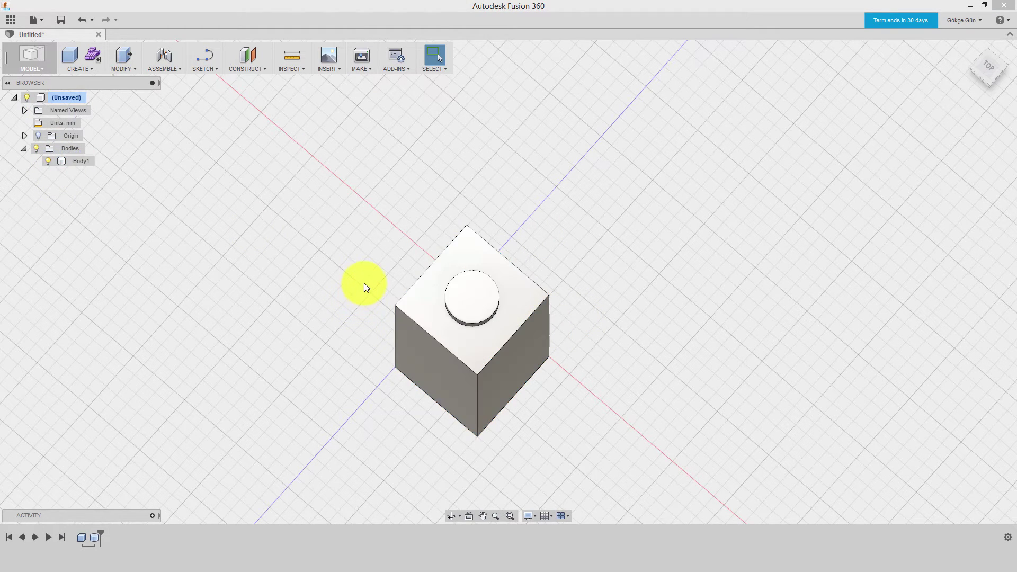
pyautogui.keyDown('shift'); pyautogui.moveTo(539, 379); pyautogui.dragTo(547, 304, button='middle'); pyautogui.keyUp('shift')
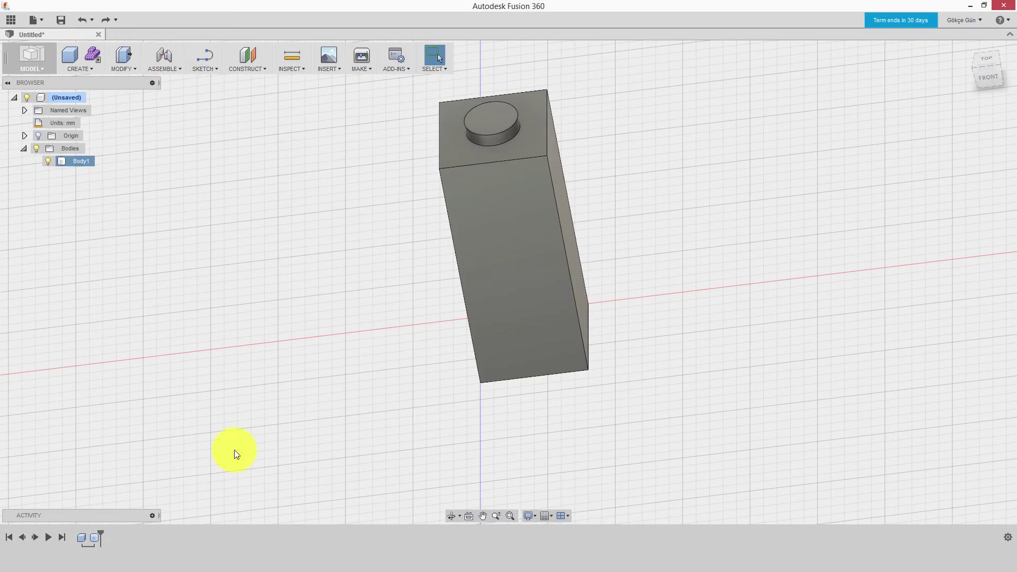
# - Change the cylinder feature's operation to New Body, then check Body1 and Body2
pyautogui.rightClick(95, 538)
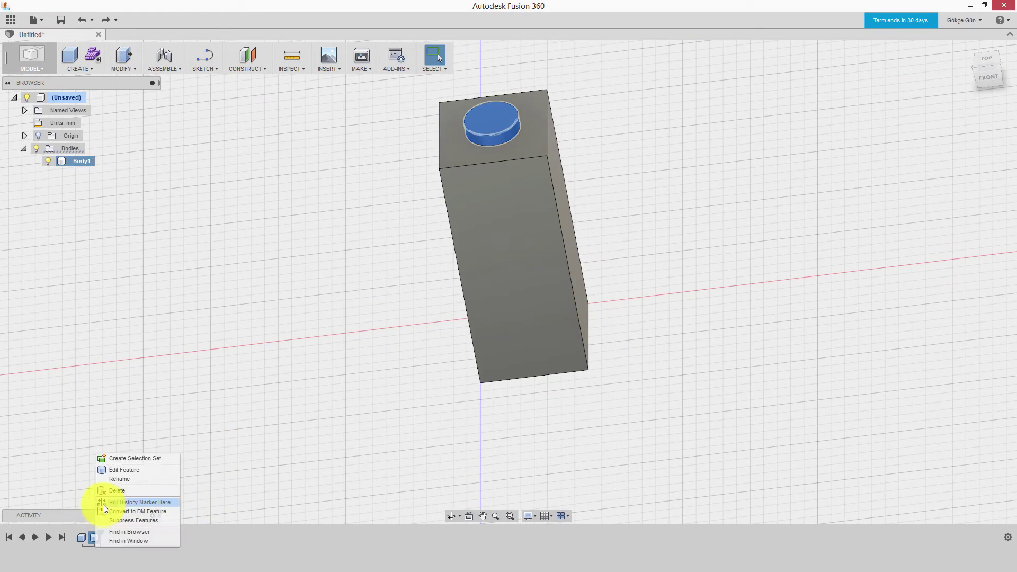
pyautogui.click(123, 471)
pyautogui.moveTo(460, 355)
pyautogui.keyDown('shift'); pyautogui.mouseDown(button='middle')
pyautogui.moveTo(593, 272)
pyautogui.moveTo(575, 278)
pyautogui.moveTo(524, 381)
pyautogui.moveTo(517, 290)
pyautogui.mouseUp(button='middle'); pyautogui.keyUp('shift')
pyautogui.click(802, 157)
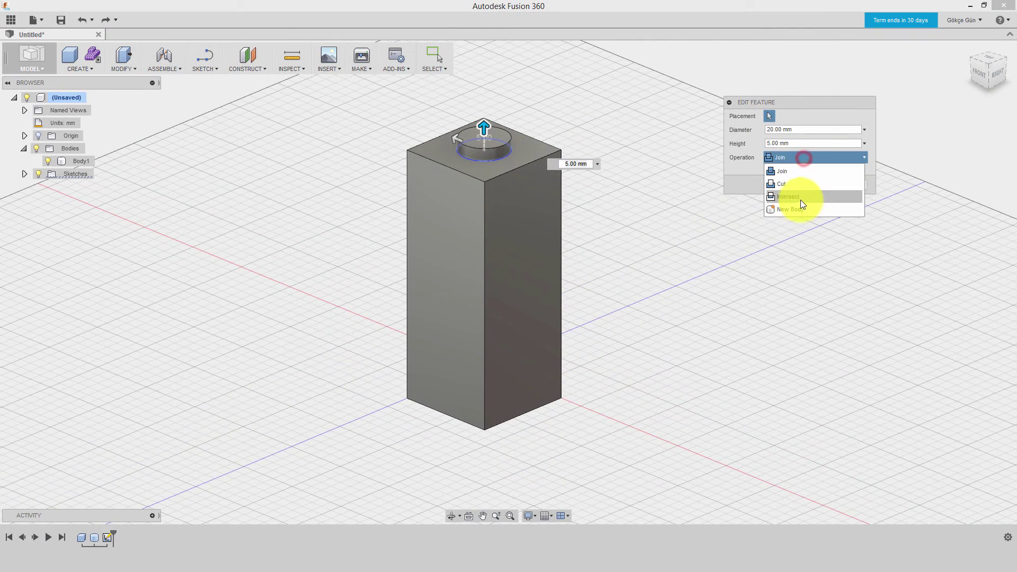
pyautogui.click(799, 200)
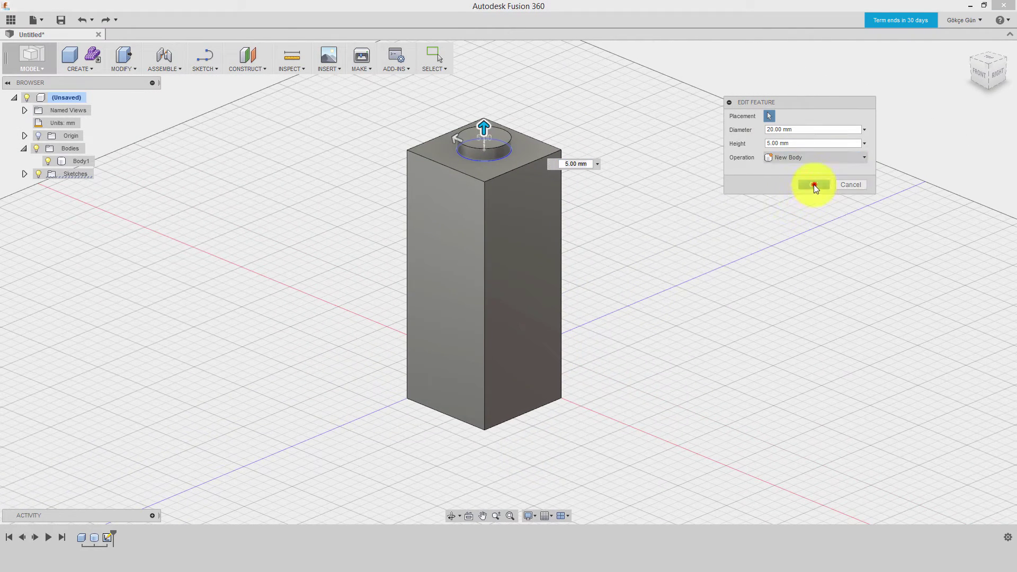
pyautogui.click(813, 185)
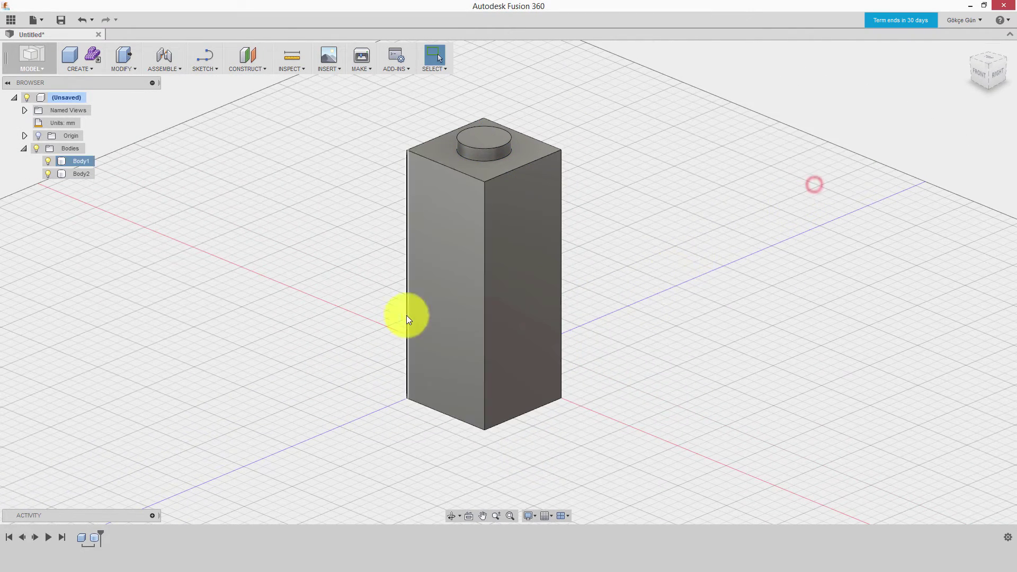
pyautogui.click(65, 158)
pyautogui.click(64, 174)
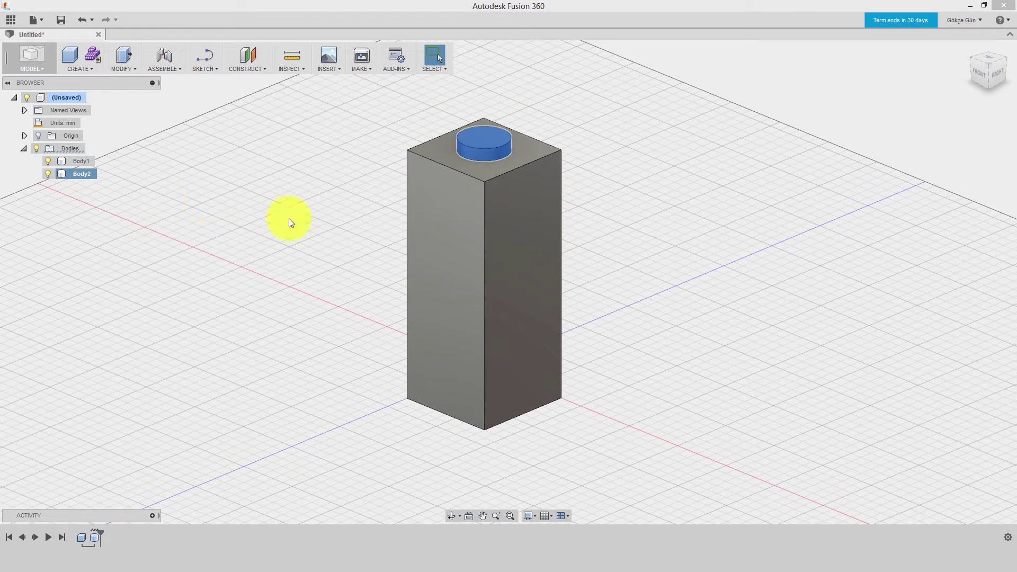
pyautogui.click(312, 215)
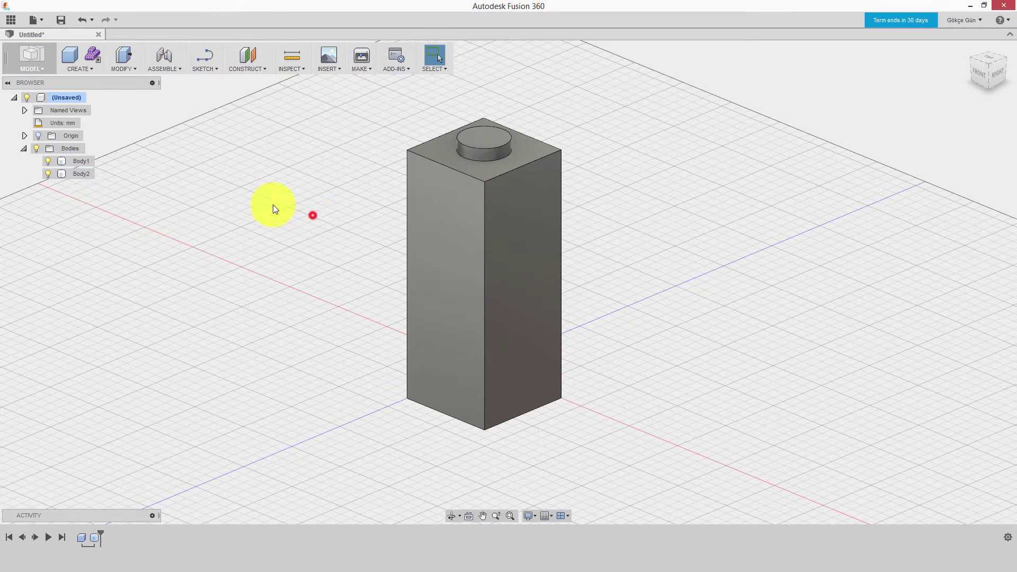
# - Place a 20 mm diameter sphere on the ground plane beside the box
pyautogui.click(79, 69)
pyautogui.click(97, 106)
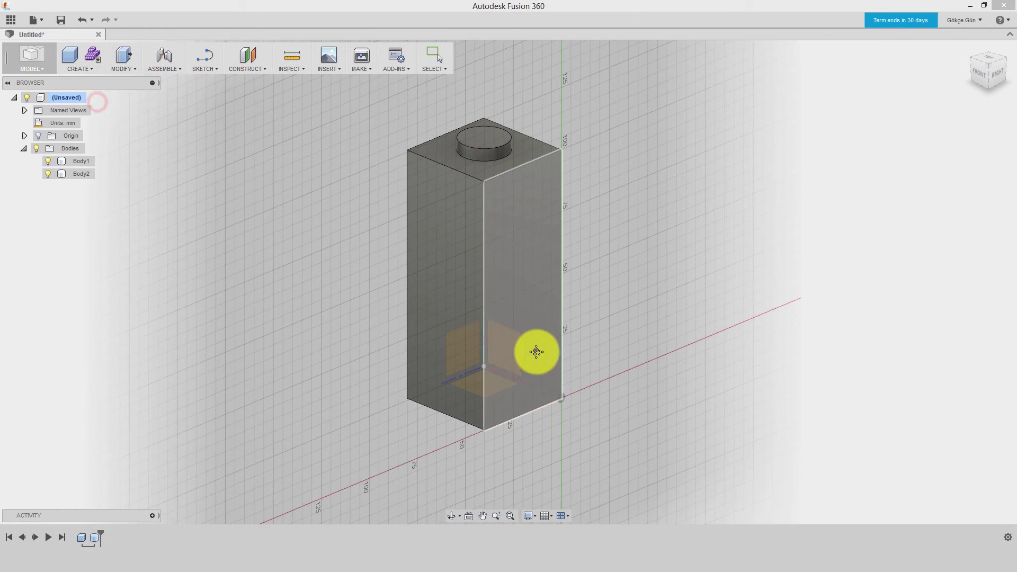
pyautogui.click(533, 352)
pyautogui.click(595, 401)
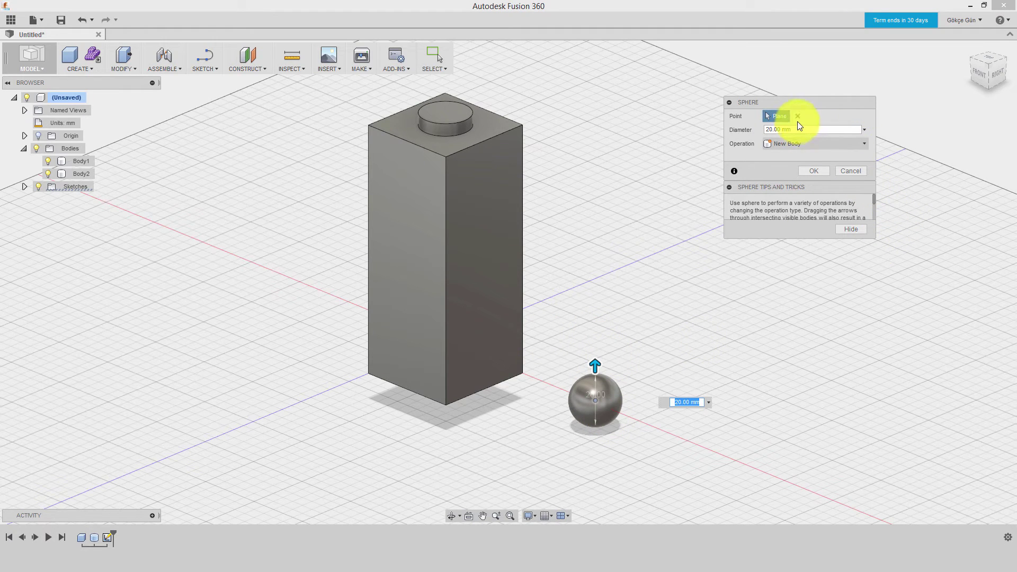
pyautogui.click(779, 129)
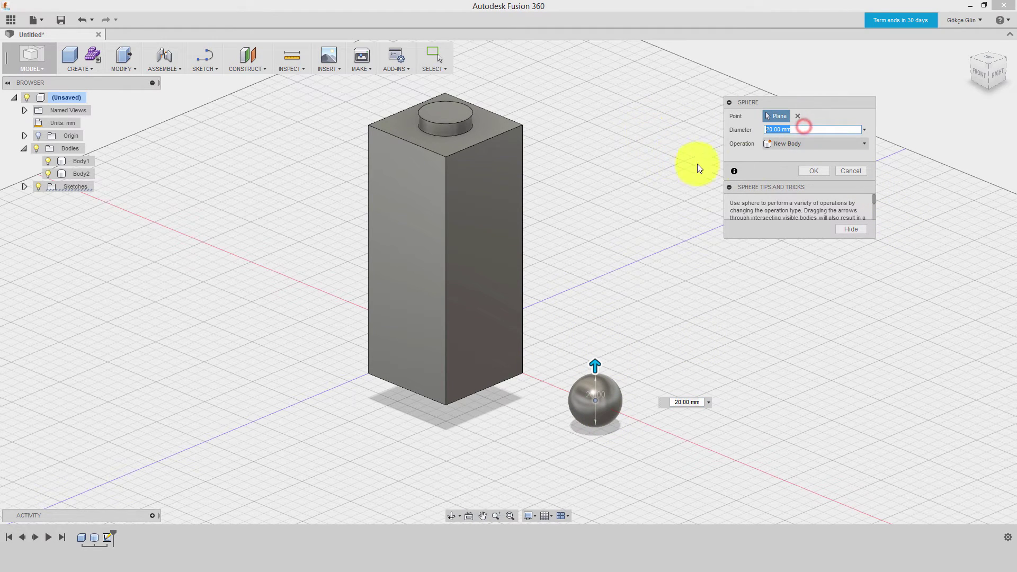
pyautogui.click(812, 169)
pyautogui.click(96, 69)
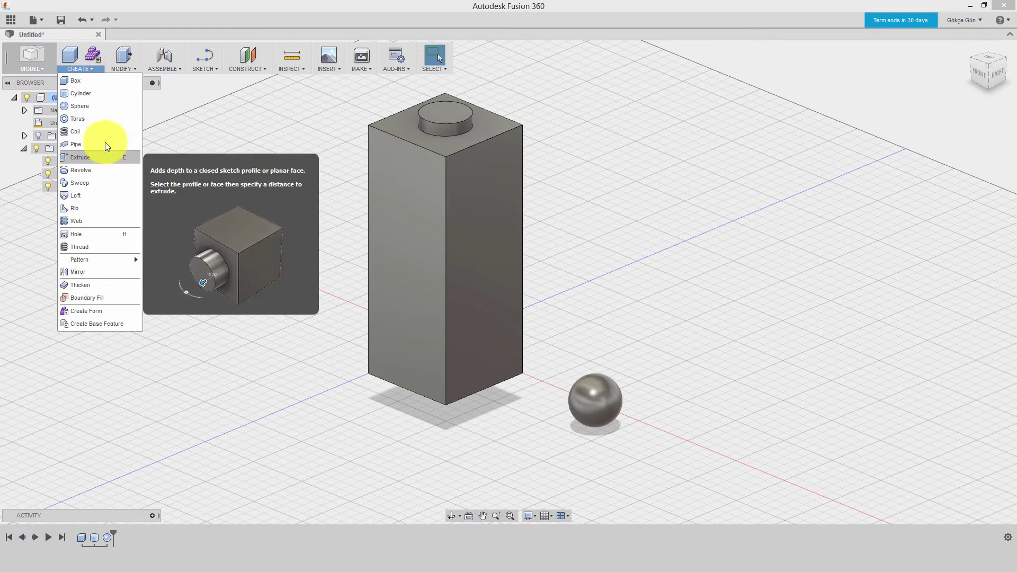
# - Draw a torus left of the box with 40.666 mm inner diameter and 15 mm tube
pyautogui.click(94, 118)
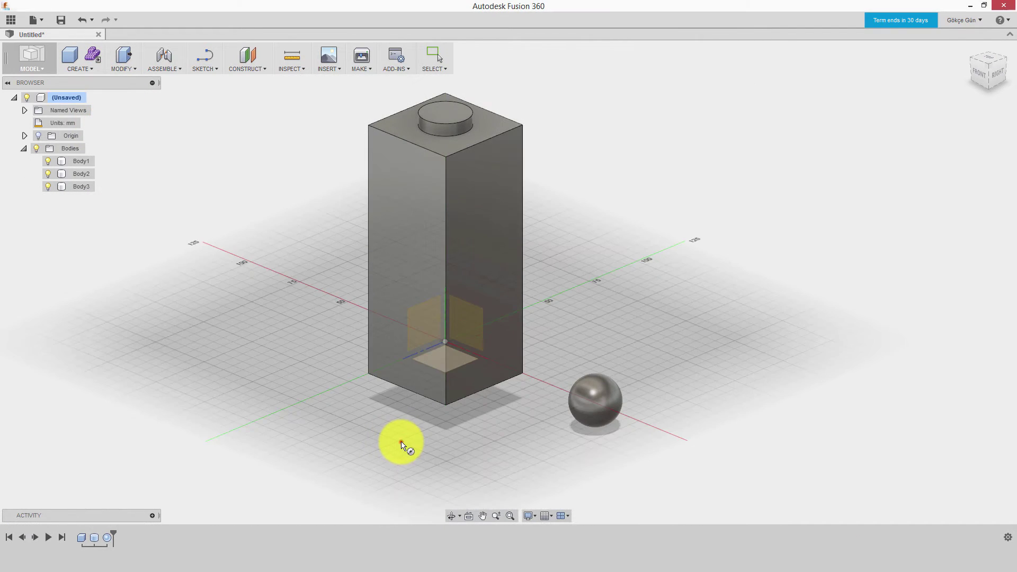
pyautogui.click(400, 441)
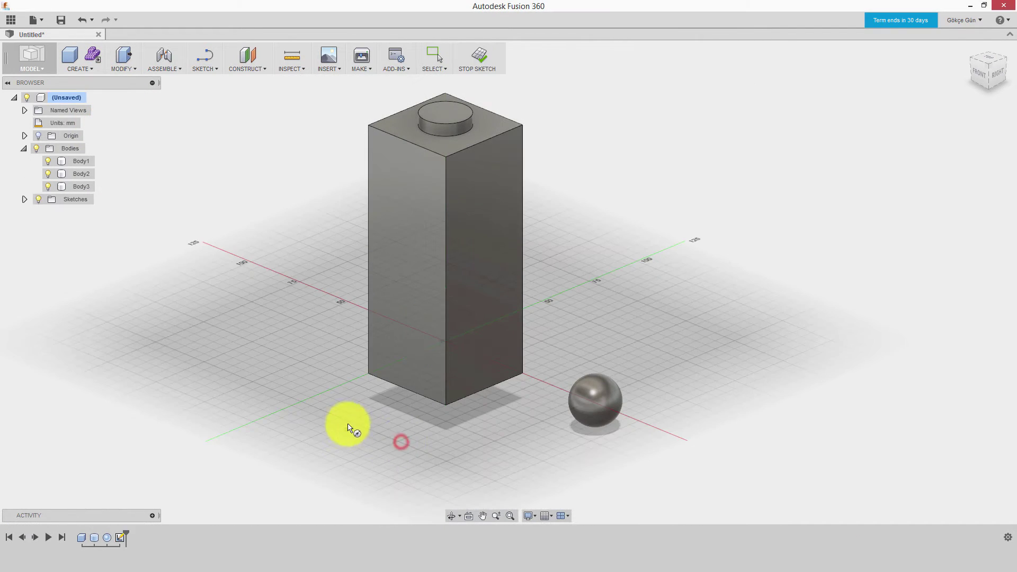
pyautogui.click(246, 350)
pyautogui.click(304, 351)
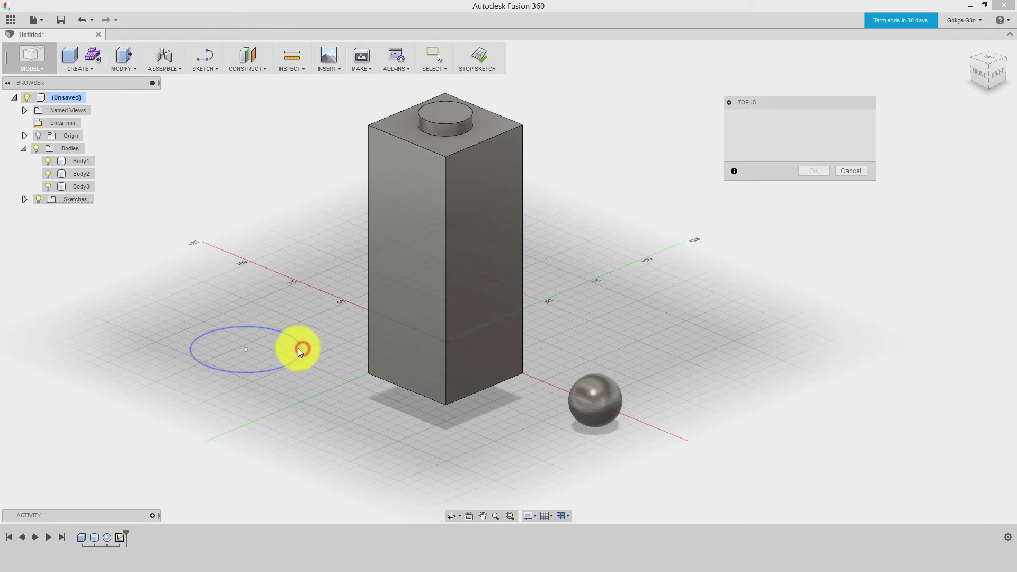
pyautogui.press('Tab')
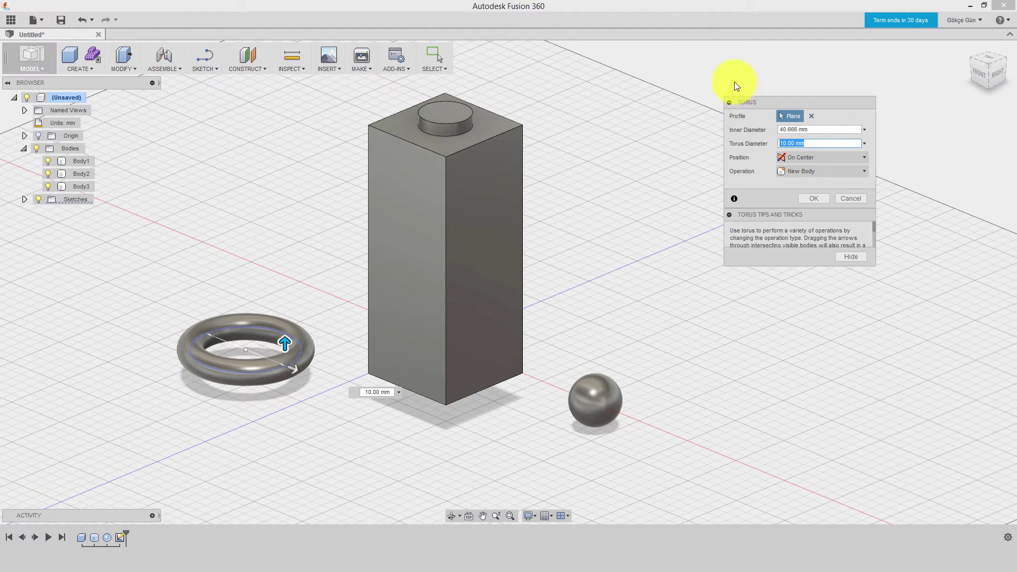
pyautogui.write('15')
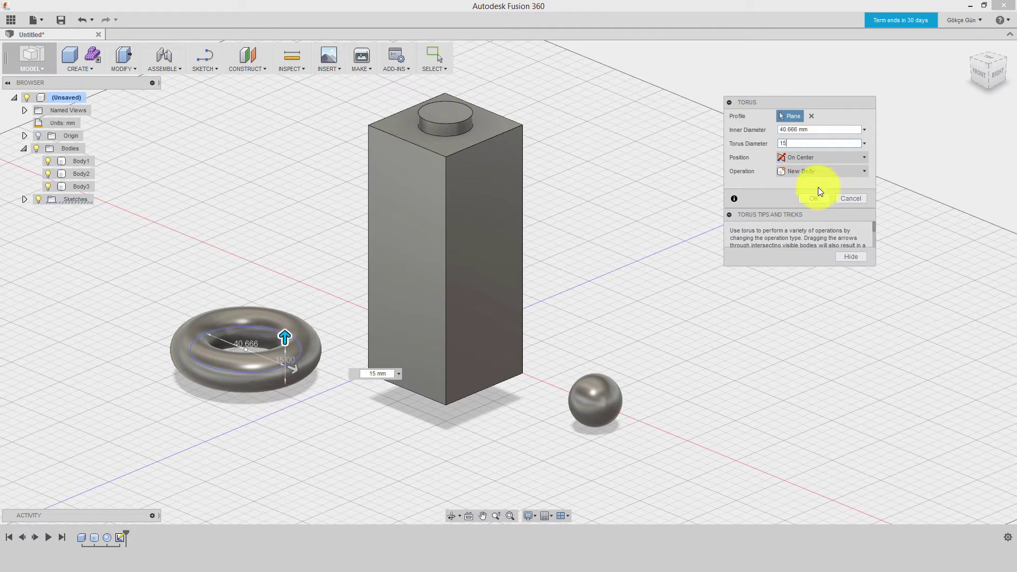
# - Set the torus Position to Outside and create it
pyautogui.click(795, 156)
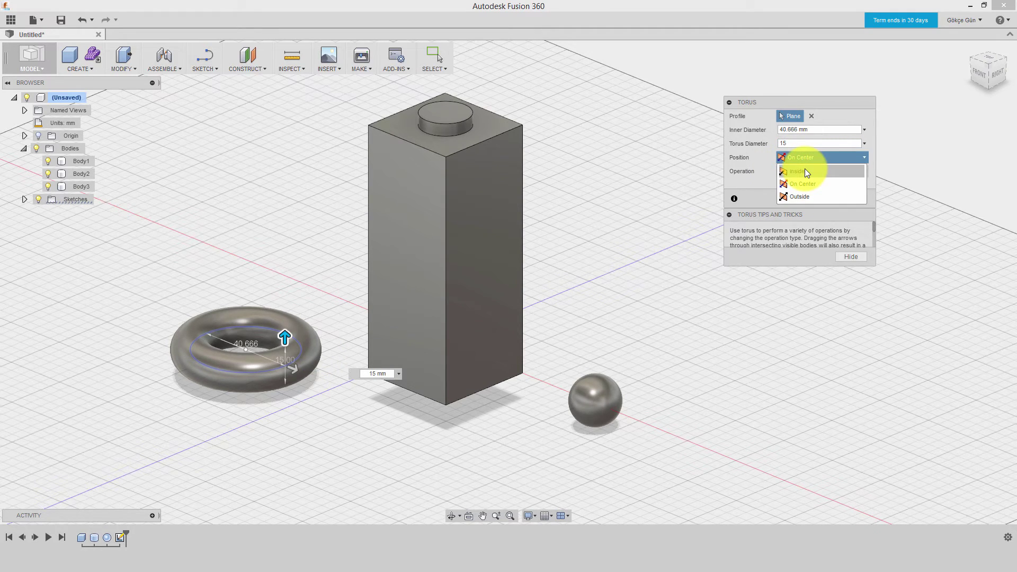
pyautogui.click(805, 171)
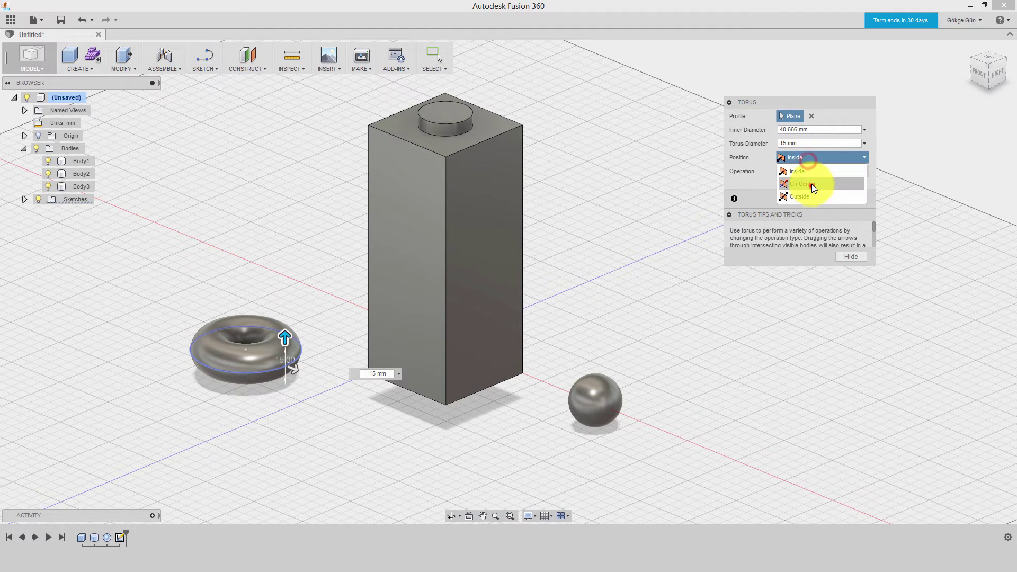
pyautogui.click(810, 193)
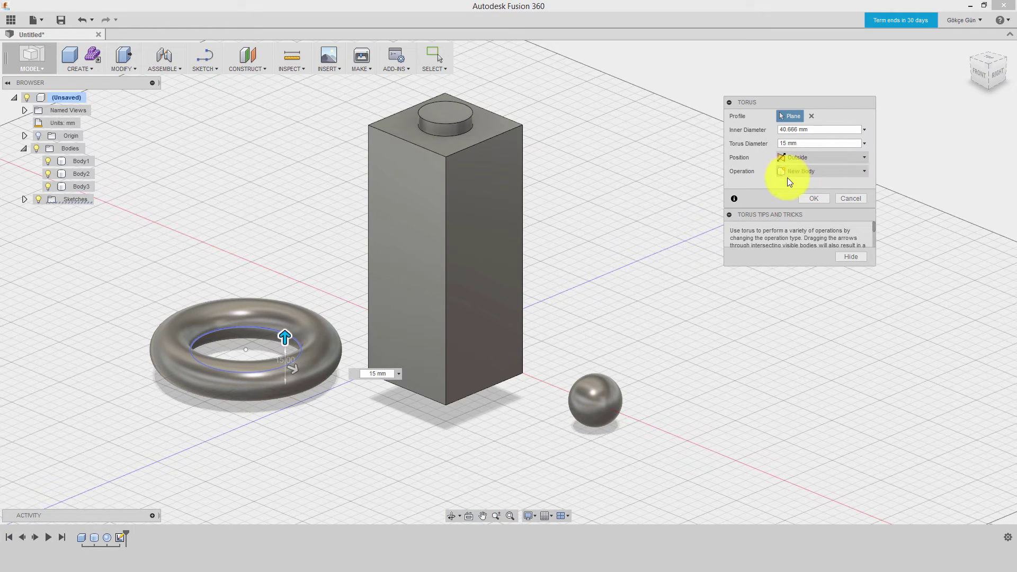
pyautogui.click(821, 199)
# - Start a coil on the ground plane with a 50 mm base circle right of the sphere
pyautogui.click(78, 69)
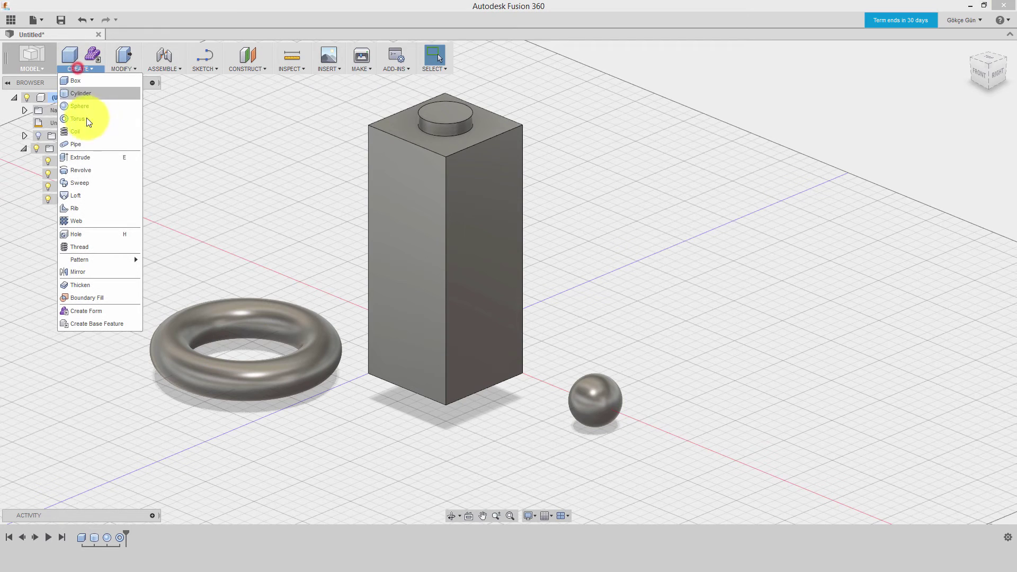
pyautogui.click(91, 132)
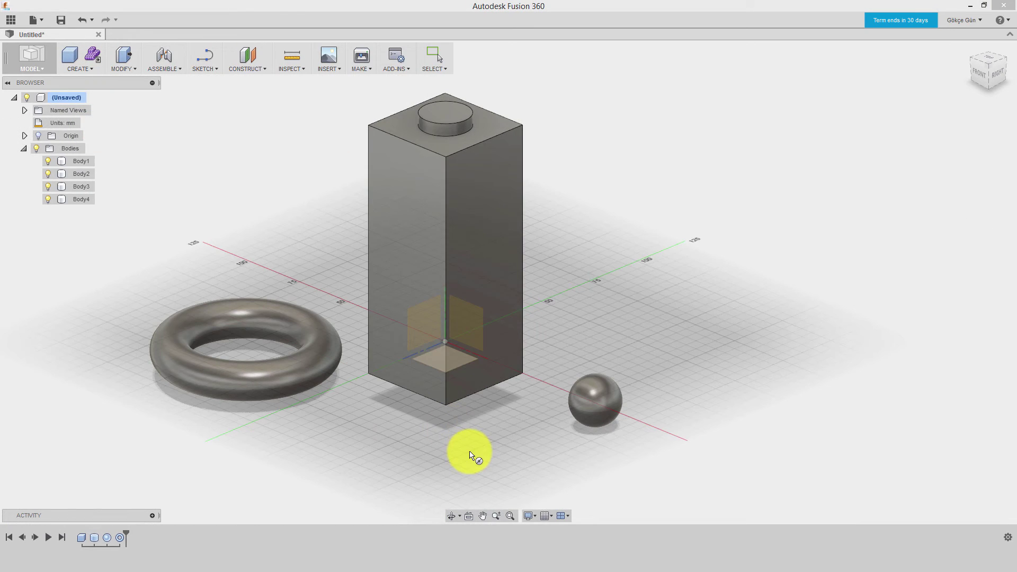
pyautogui.click(469, 451)
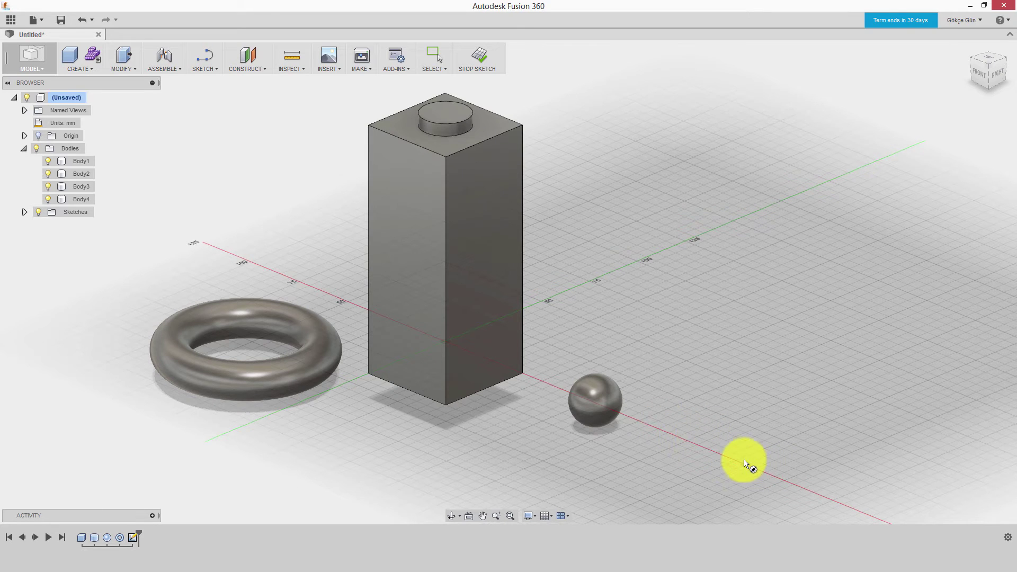
pyautogui.click(736, 460)
pyautogui.click(785, 483)
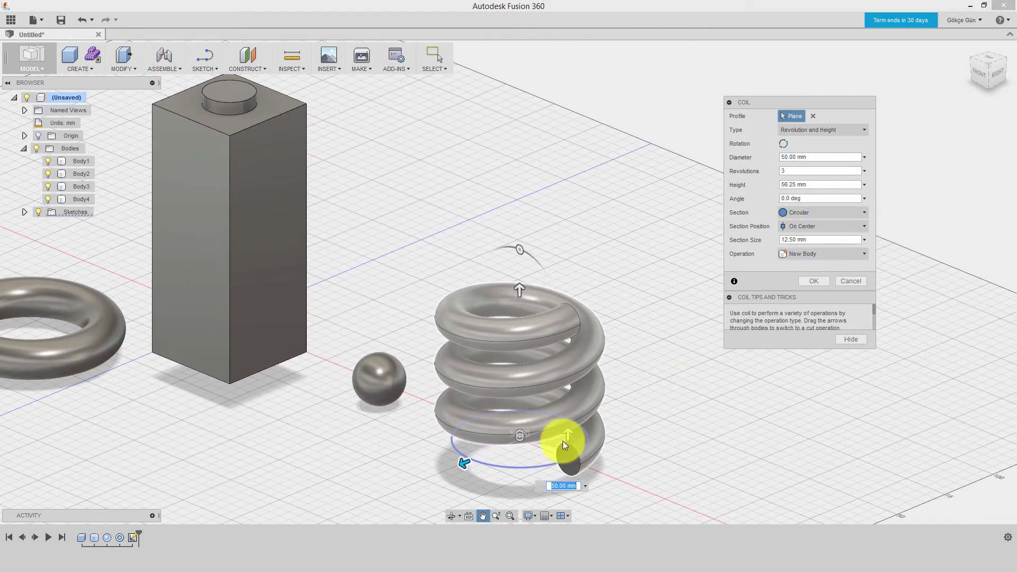
# - Drag the coil to 115 mm height, thin 5 mm wire and 75 mm diameter
pyautogui.moveTo(521, 289)
pyautogui.mouseDown()
pyautogui.moveTo(528, 213)
pyautogui.moveTo(514, 149)
pyautogui.mouseUp()
pyautogui.moveTo(567, 432); pyautogui.dragTo(569, 444)
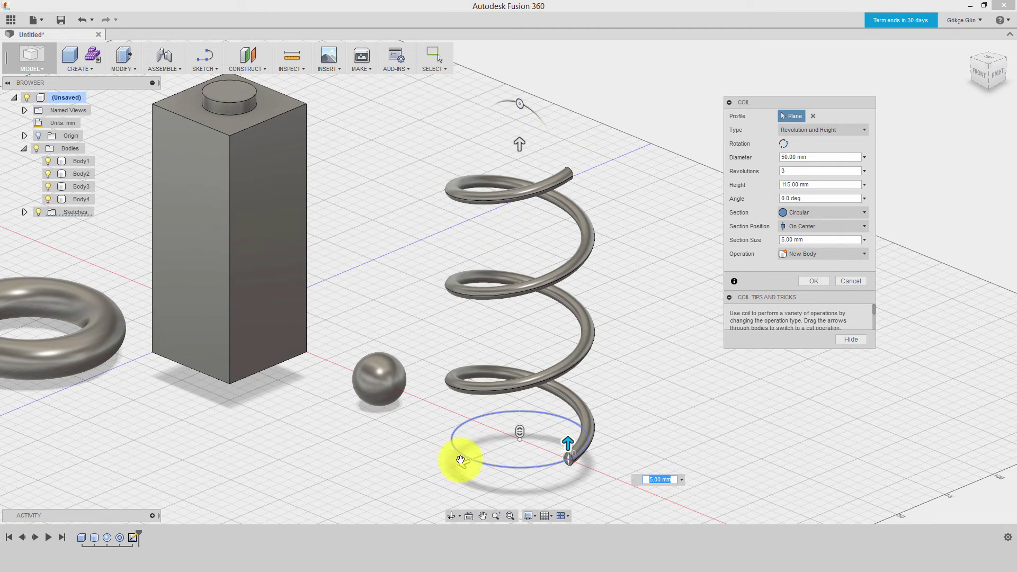
pyautogui.moveTo(461, 460); pyautogui.dragTo(440, 473)
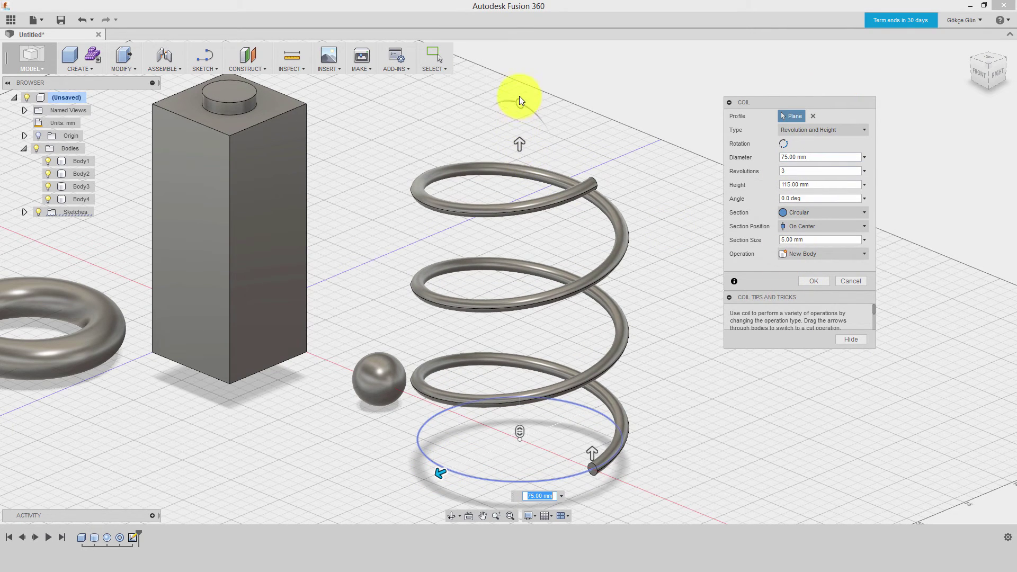
pyautogui.moveTo(520, 99)
pyautogui.mouseDown()
pyautogui.moveTo(528, 102)
pyautogui.moveTo(503, 97)
pyautogui.moveTo(527, 106)
pyautogui.moveTo(519, 102)
pyautogui.mouseUp()
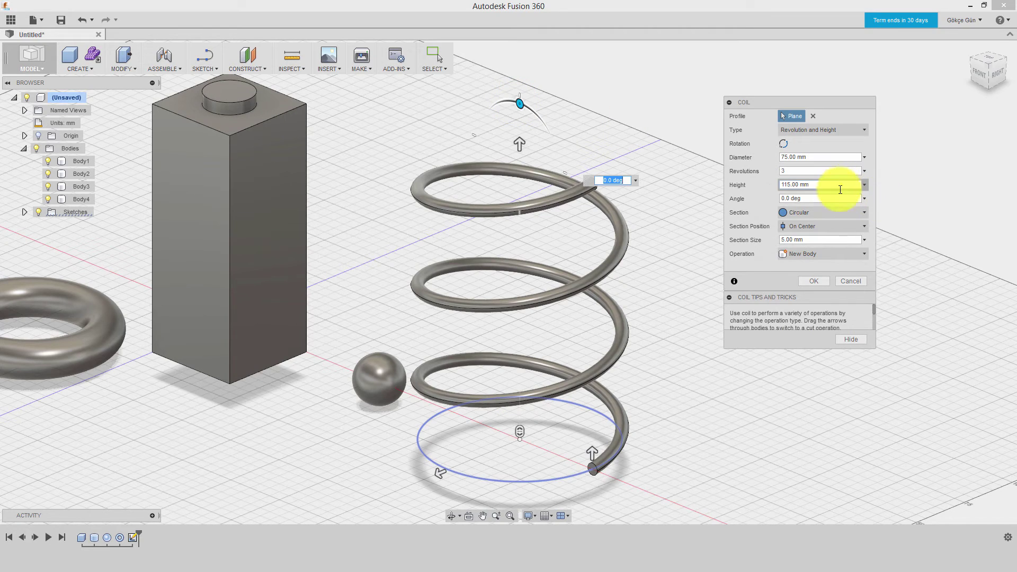
# - Try the coil's Square and Triangular (External/Internal) section shapes
pyautogui.click(827, 216)
pyautogui.click(819, 228)
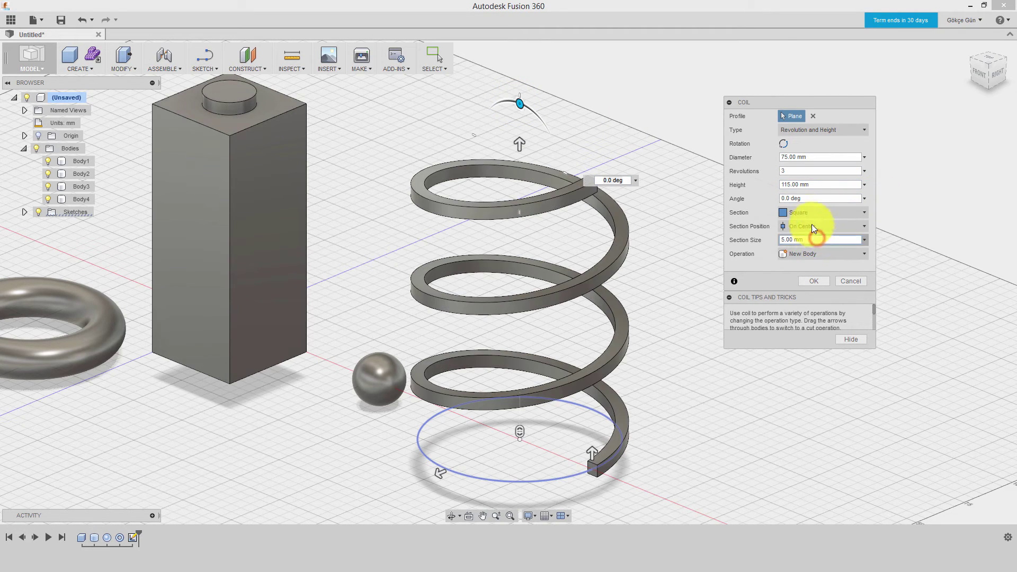
pyautogui.click(805, 227)
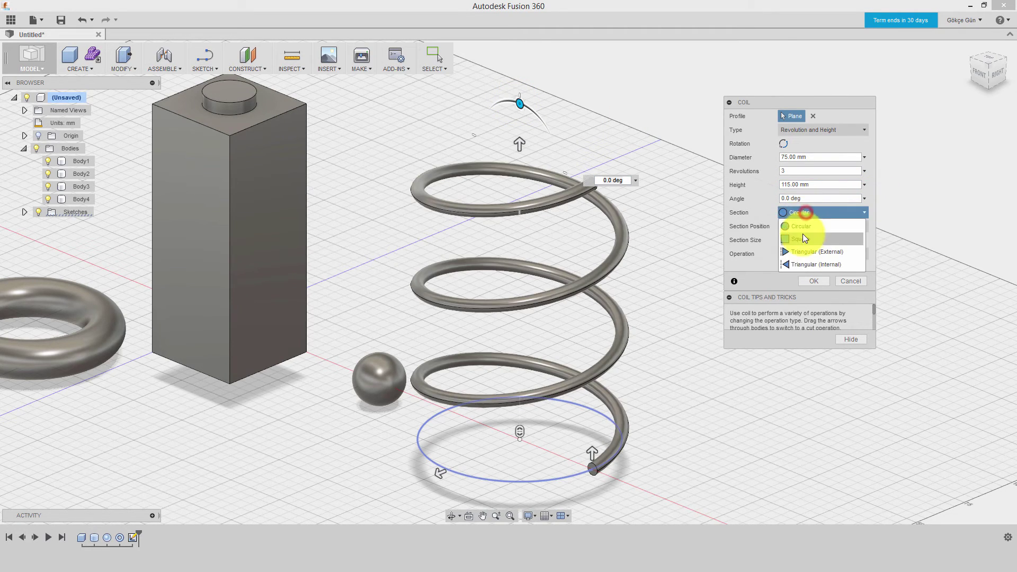
pyautogui.click(801, 251)
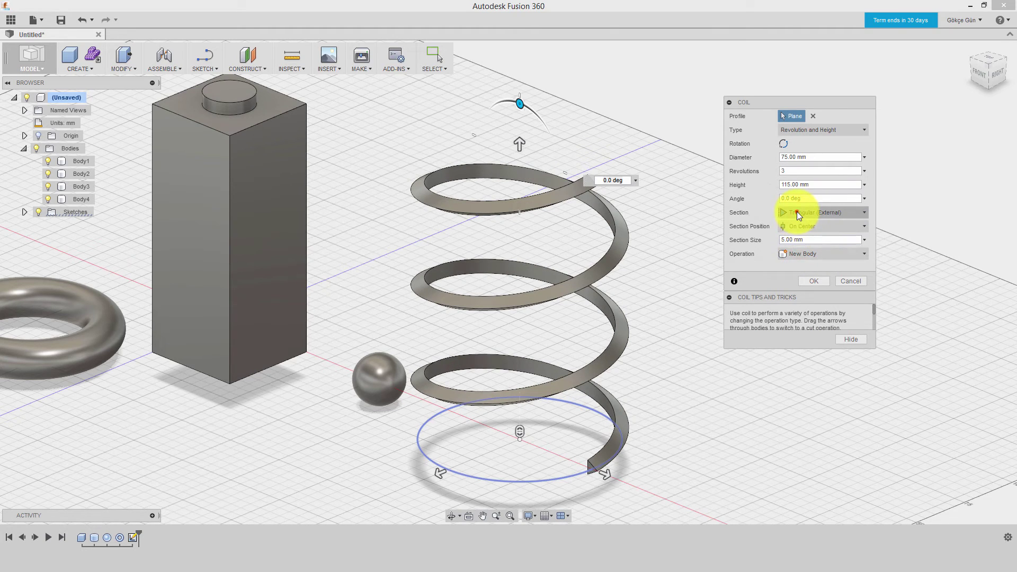
pyautogui.click(796, 211)
pyautogui.click(802, 265)
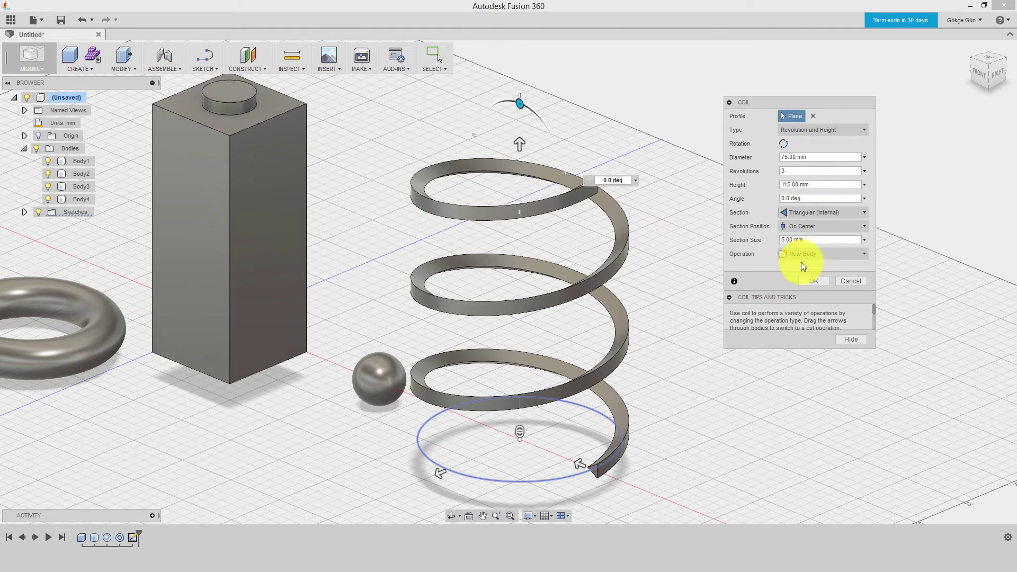
# - Set Section Position to Outside with a Circular section and create the coil
pyautogui.click(805, 228)
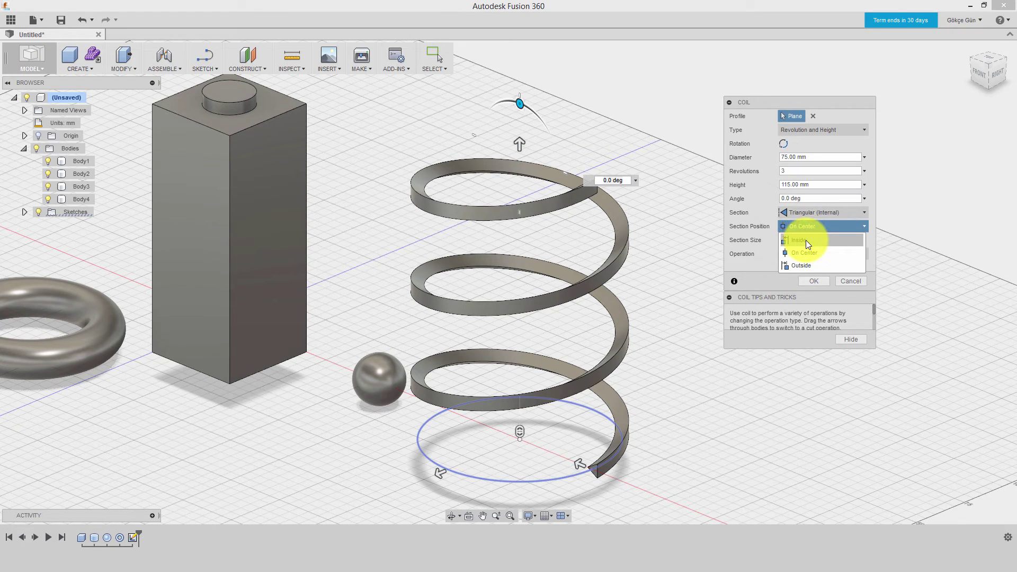
pyautogui.click(806, 240)
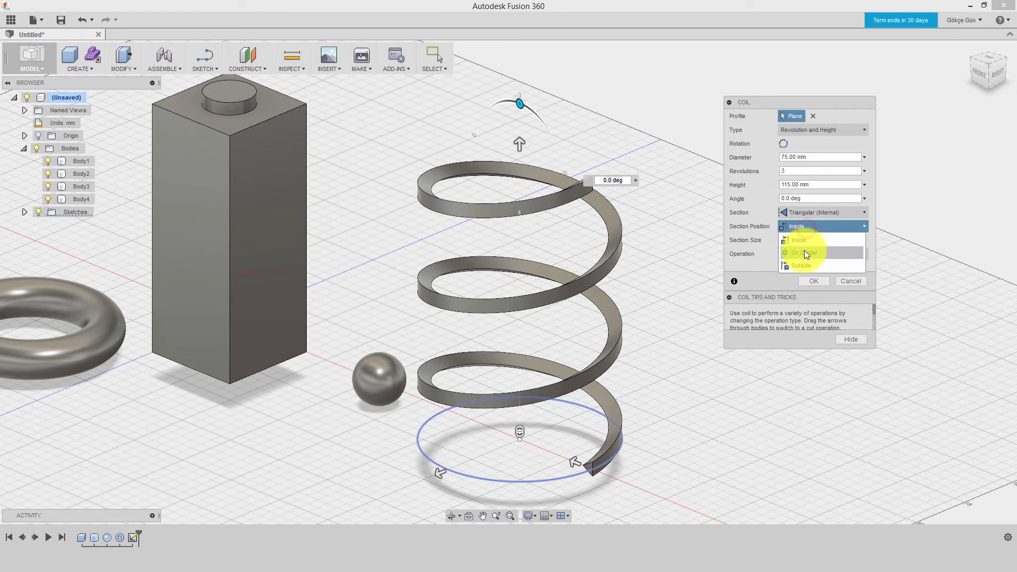
pyautogui.click(805, 252)
pyautogui.click(803, 226)
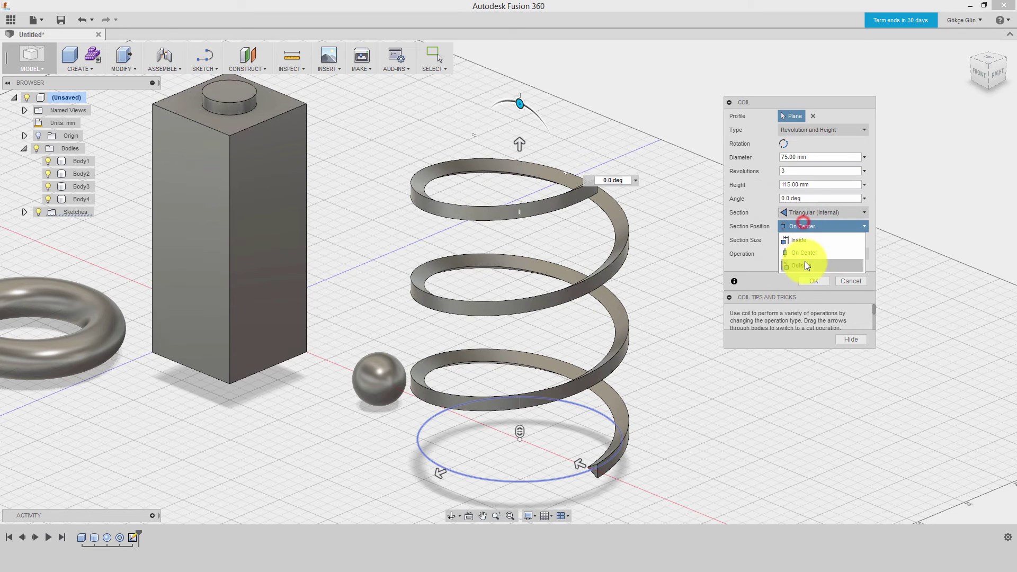
pyautogui.click(804, 264)
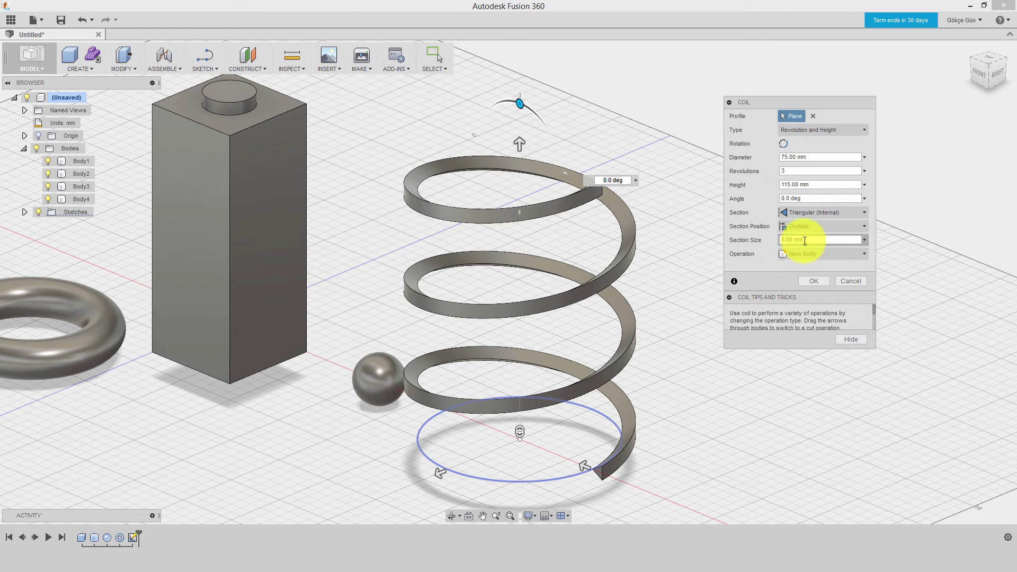
pyautogui.click(811, 218)
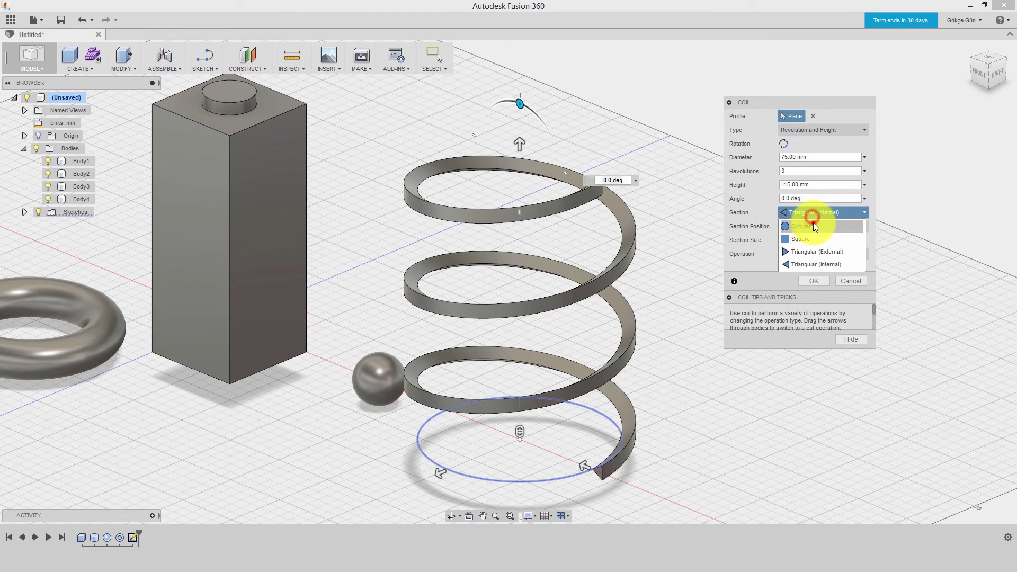
pyautogui.click(813, 281)
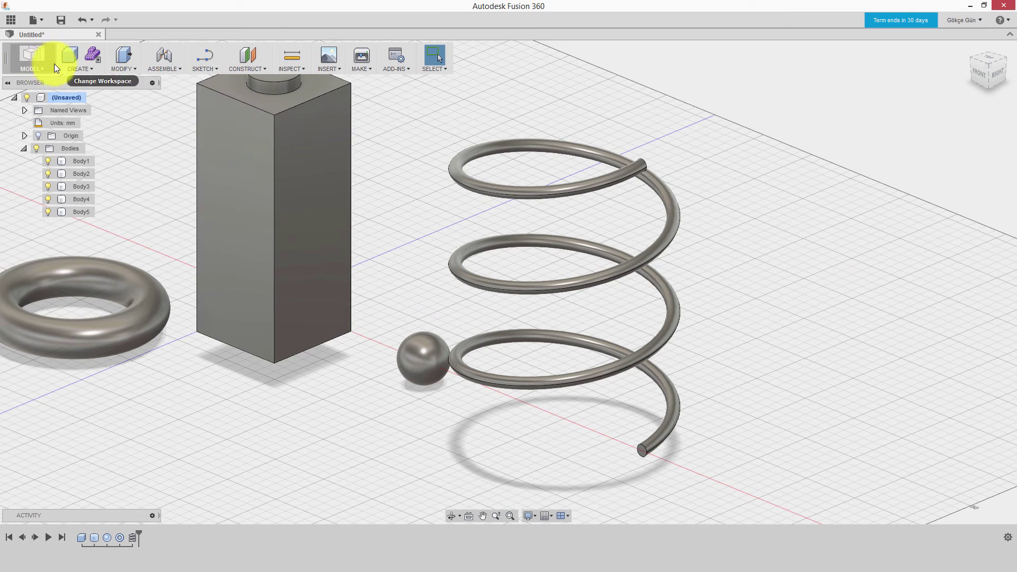
# - Start the Pipe command and cancel it without creating a pipe
pyautogui.click(74, 64)
pyautogui.click(78, 69)
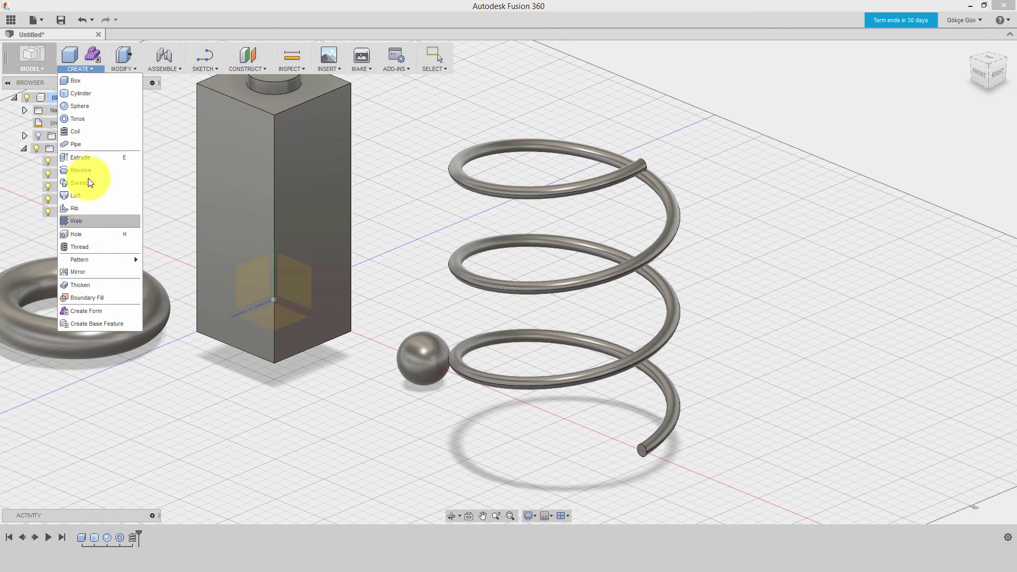
pyautogui.click(92, 145)
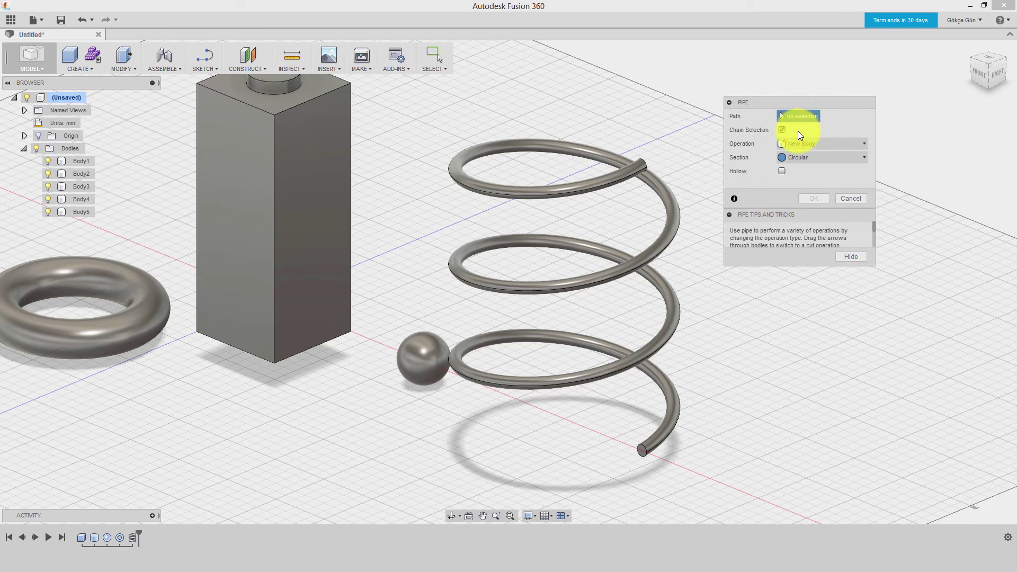
pyautogui.click(851, 198)
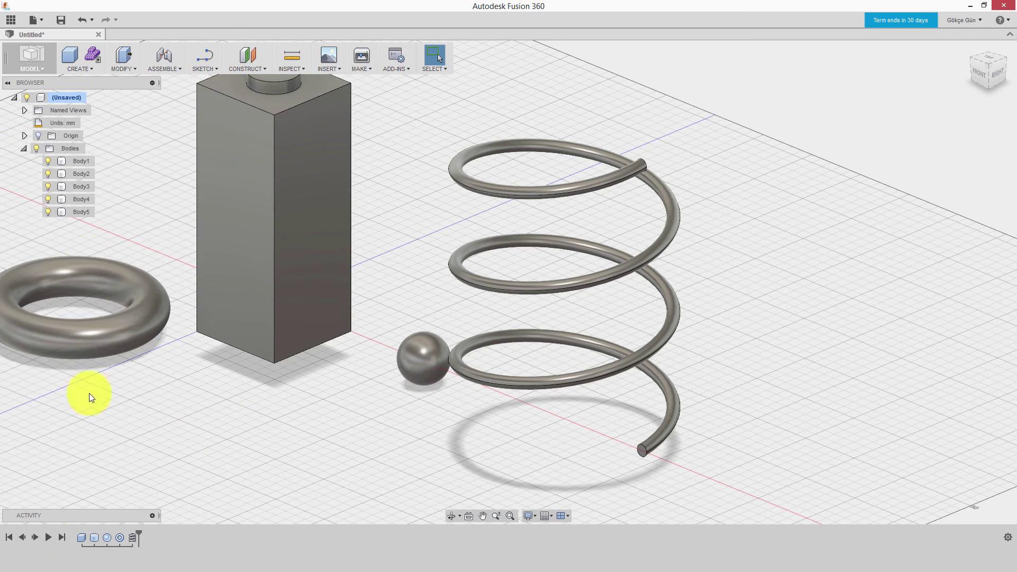
# - Start a new sketch on the XZ origin plane
pyautogui.click(25, 136)
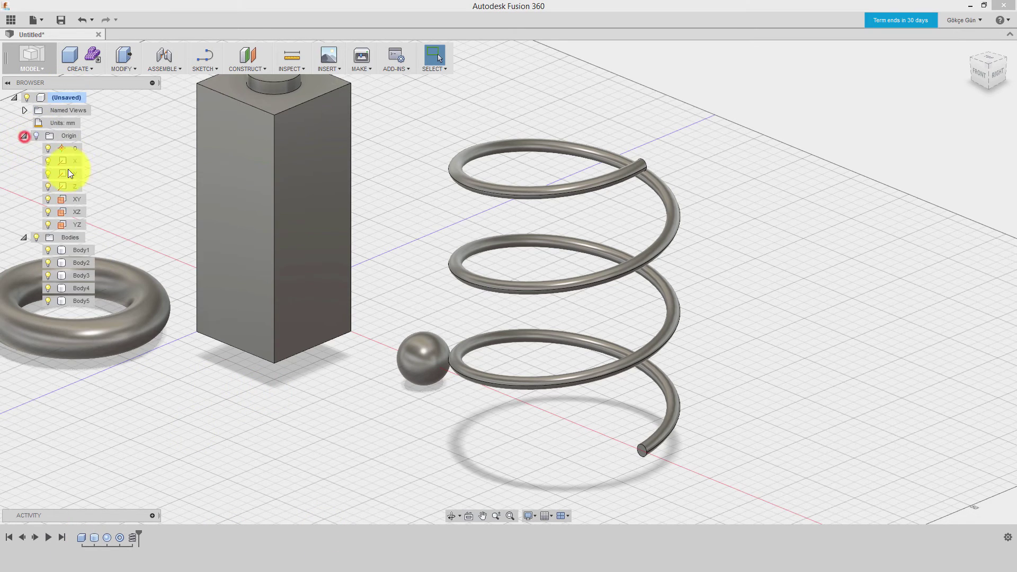
pyautogui.click(65, 214)
pyautogui.rightClick(65, 214)
pyautogui.click(88, 227)
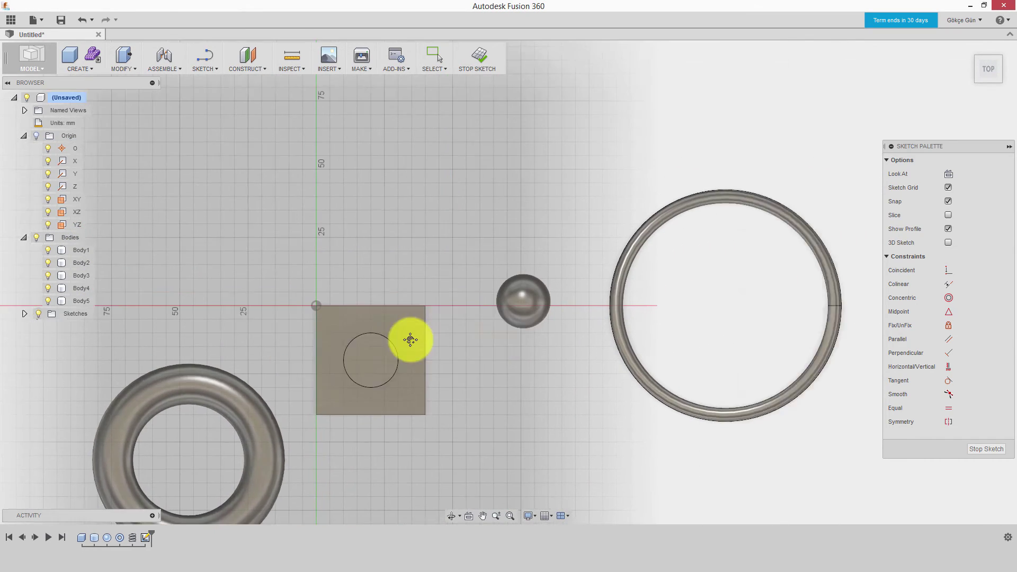
pyautogui.moveTo(411, 340)
pyautogui.mouseDown(button='middle')
pyautogui.moveTo(606, 392)
pyautogui.moveTo(384, 350)
pyautogui.moveTo(431, 359)
pyautogui.mouseUp(button='middle')
# - Draw a four-point S-shaped spline beside the spring
pyautogui.click(208, 67)
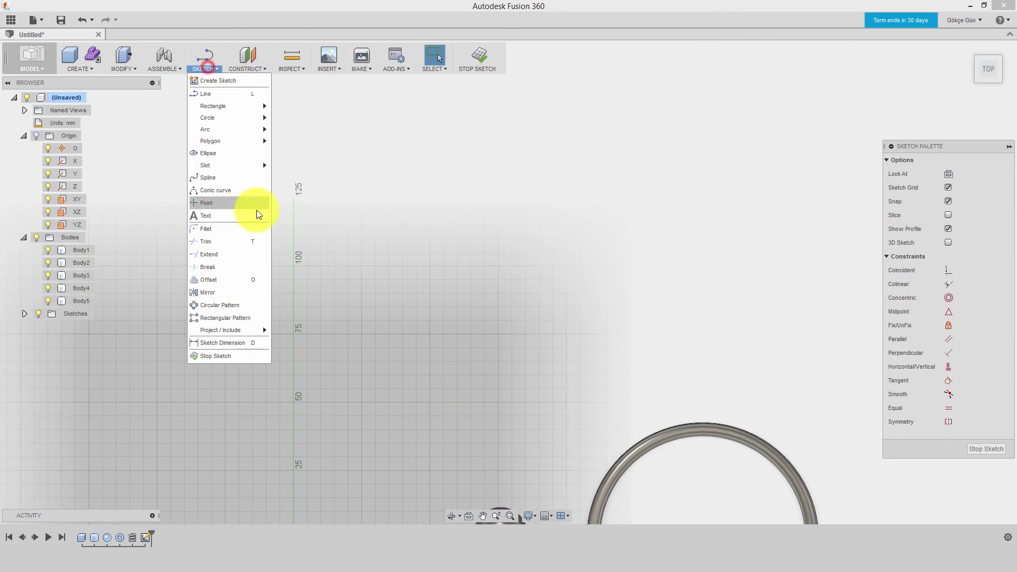
pyautogui.click(207, 176)
pyautogui.click(348, 306)
pyautogui.click(452, 256)
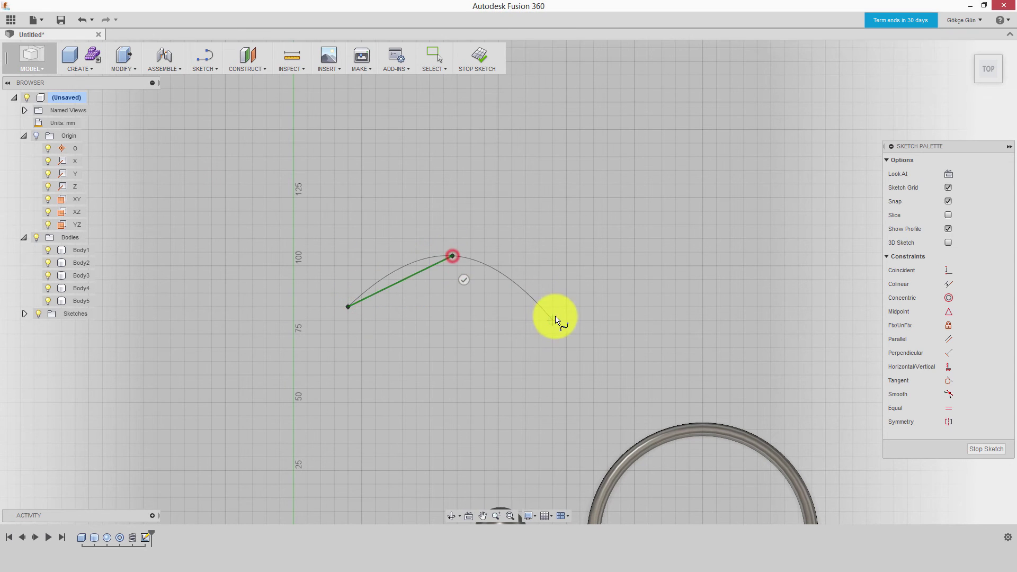
pyautogui.click(555, 316)
pyautogui.click(745, 265)
pyautogui.rightClick(705, 196)
pyautogui.click(748, 196)
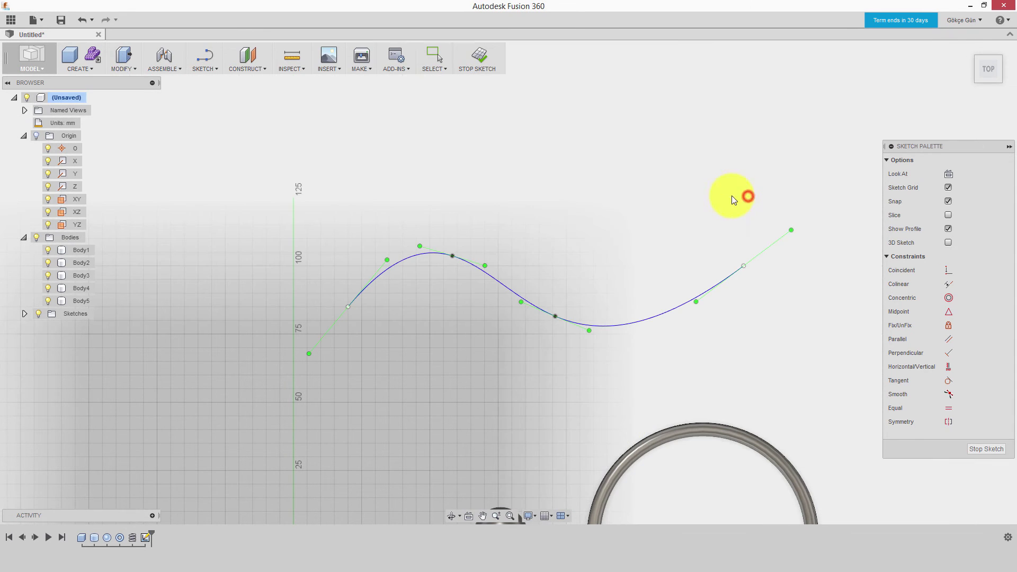
# - Finish the sketch and orbit around to view the spline from behind
pyautogui.click(492, 67)
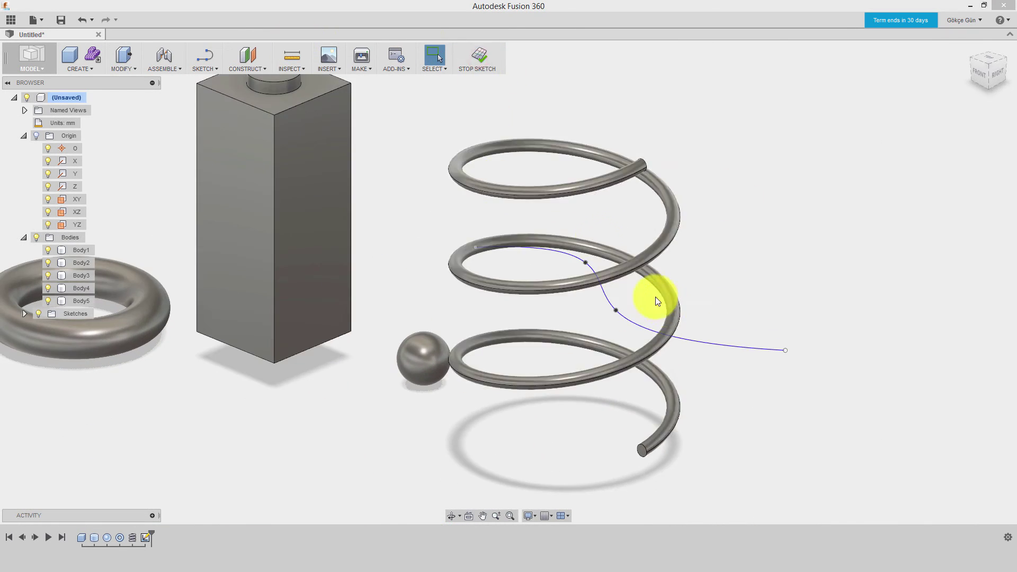
pyautogui.moveTo(656, 297); pyautogui.dragTo(384, 298, button='middle')
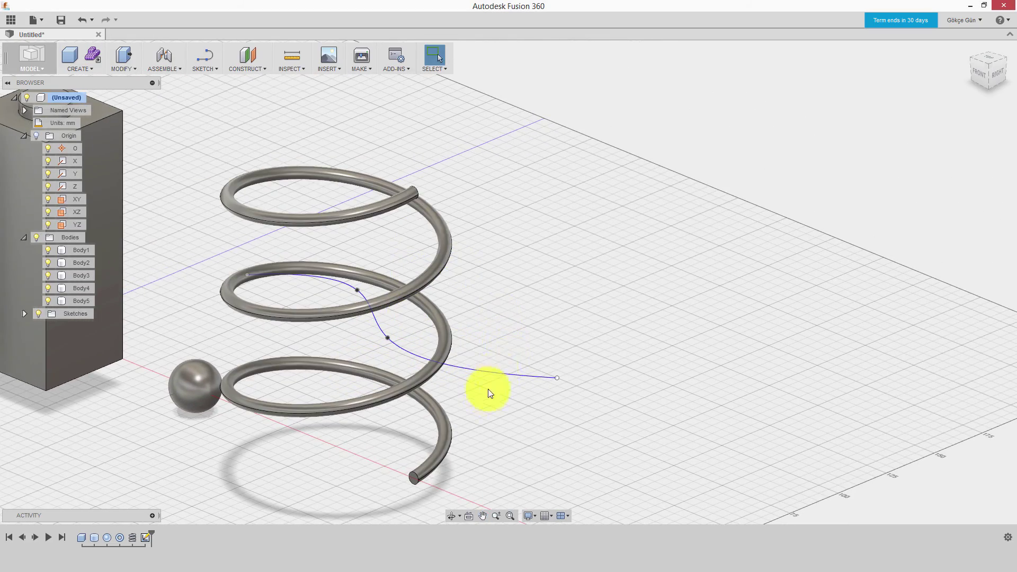
pyautogui.moveTo(484, 392)
pyautogui.keyDown('shift'); pyautogui.mouseDown(button='middle')
pyautogui.moveTo(438, 402)
pyautogui.moveTo(467, 365)
pyautogui.moveTo(478, 384)
pyautogui.mouseUp(button='middle'); pyautogui.keyUp('shift')
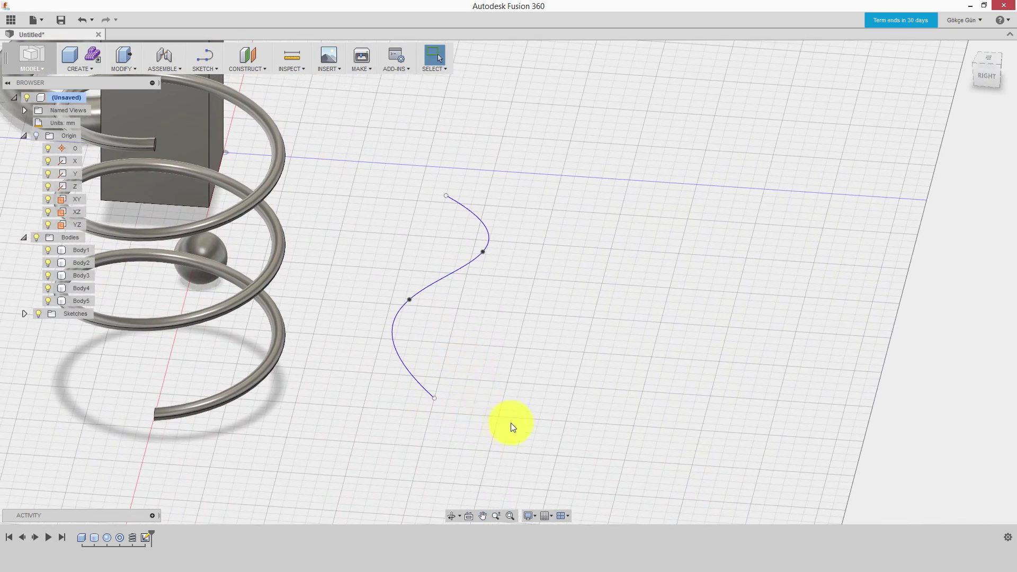
pyautogui.moveTo(511, 423)
pyautogui.keyDown('shift'); pyautogui.mouseDown(button='middle')
pyautogui.moveTo(415, 415)
pyautogui.moveTo(430, 426)
pyautogui.moveTo(535, 364)
pyautogui.moveTo(507, 368)
pyautogui.mouseUp(button='middle'); pyautogui.keyUp('shift')
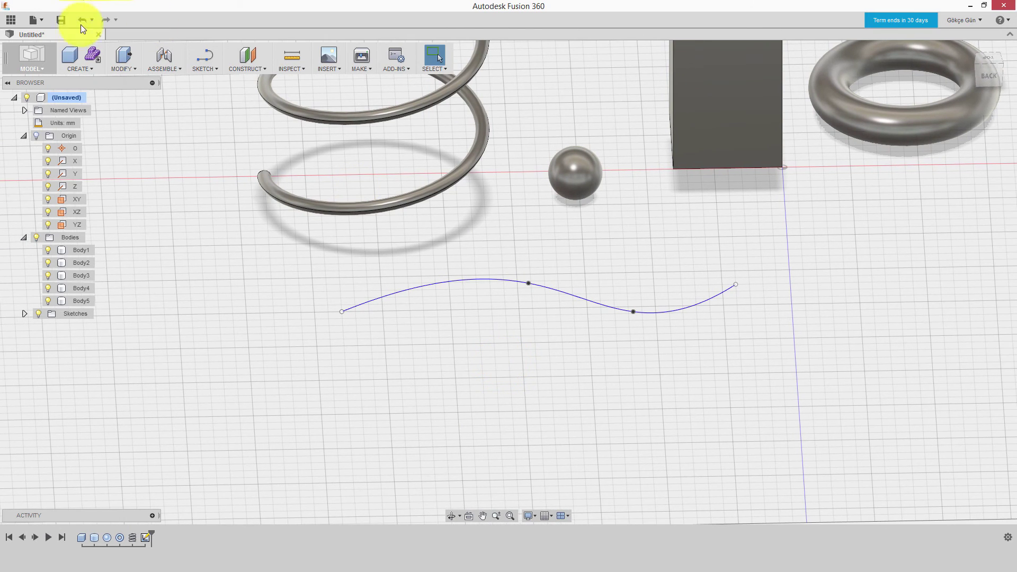
pyautogui.click(84, 68)
# - Make a pipe along the spline with a 15 mm section and distance 0.5
pyautogui.click(74, 147)
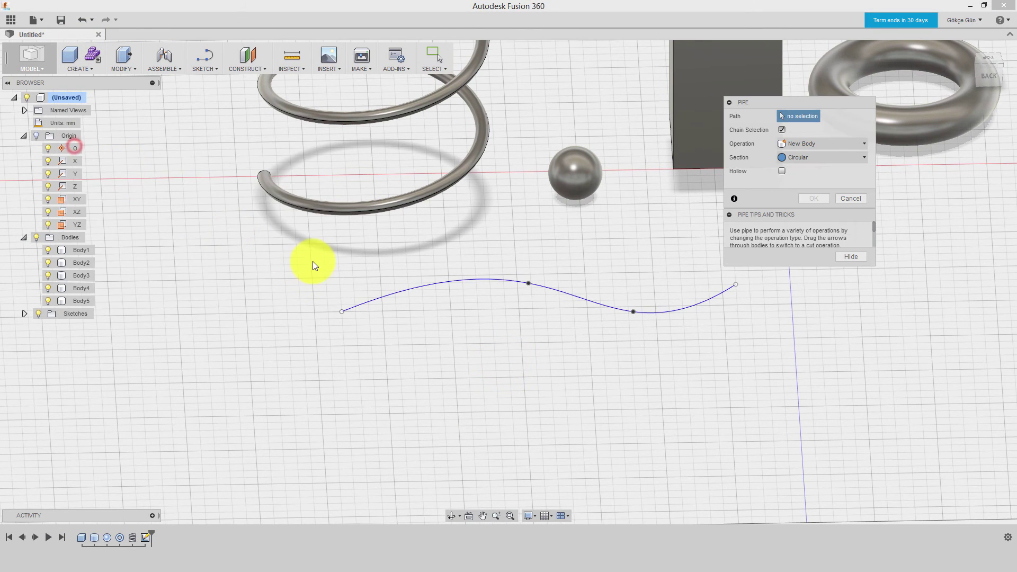
pyautogui.click(358, 305)
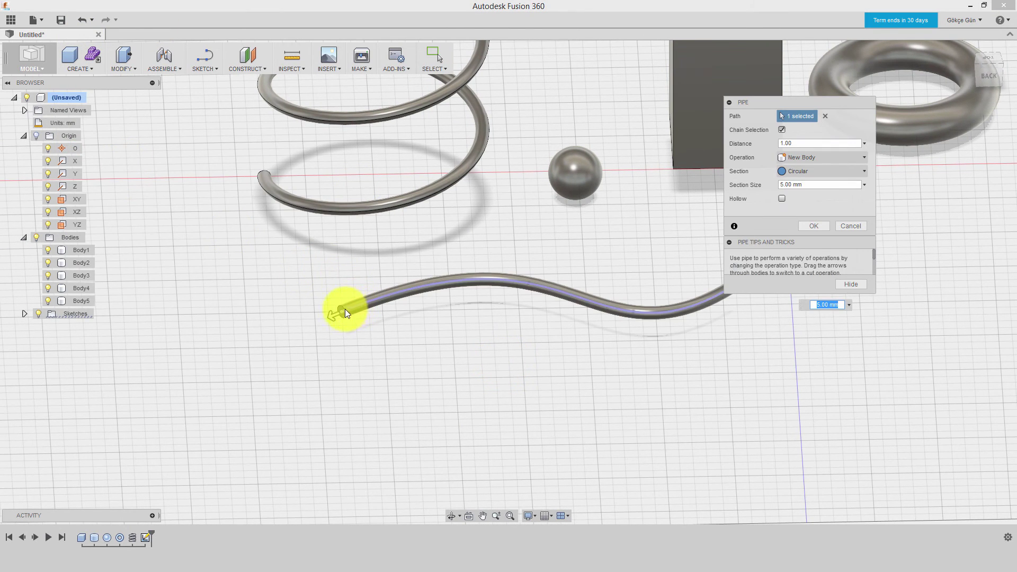
pyautogui.moveTo(450, 342); pyautogui.dragTo(270, 372, button='middle')
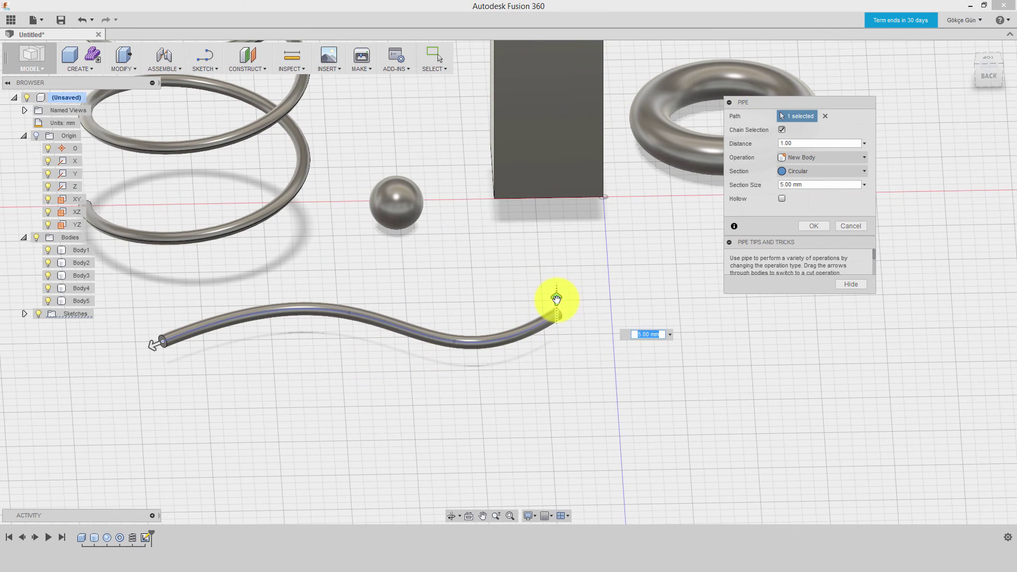
pyautogui.moveTo(556, 299); pyautogui.dragTo(555, 286)
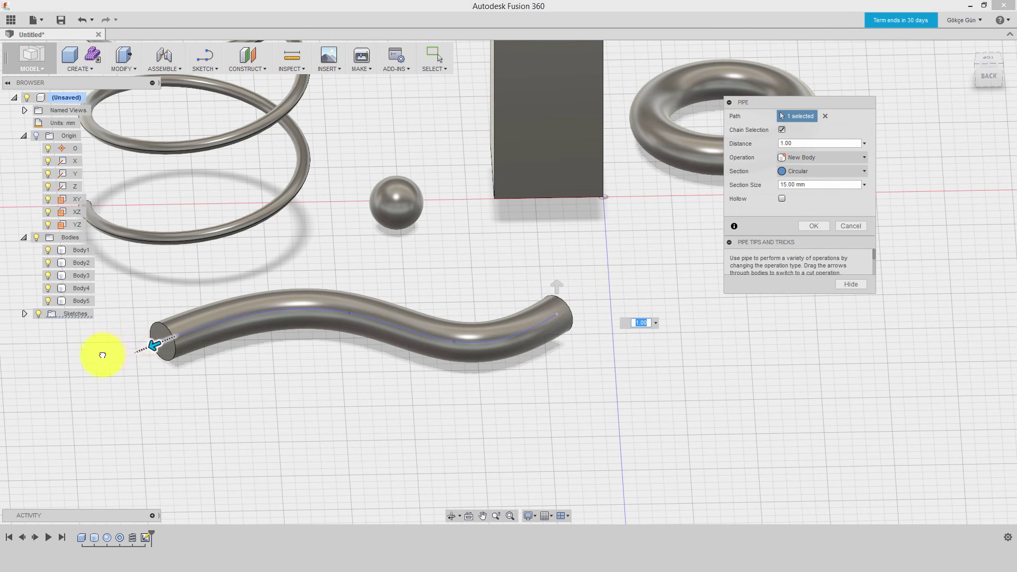
pyautogui.moveTo(154, 344); pyautogui.dragTo(304, 329)
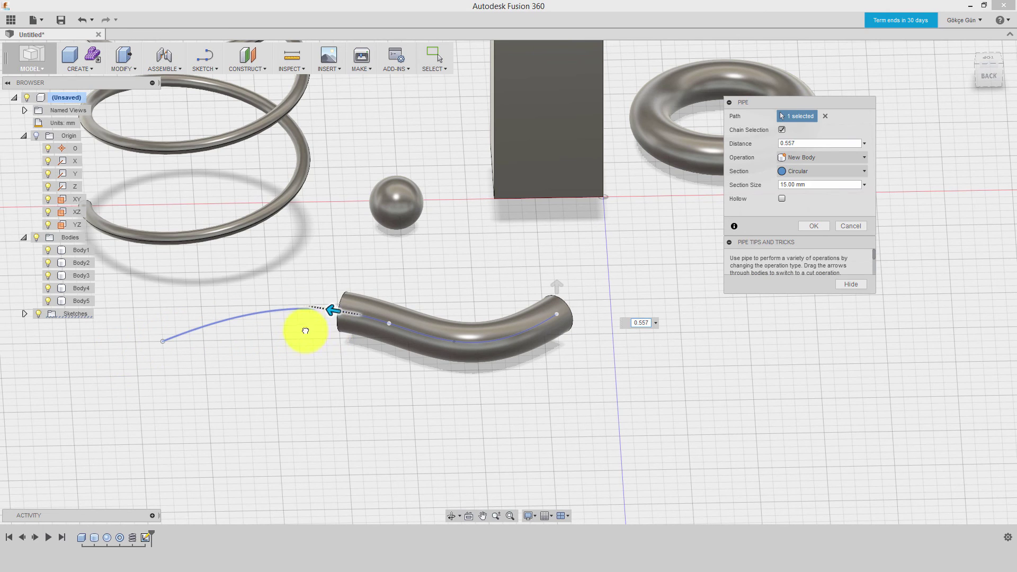
pyautogui.click(786, 141)
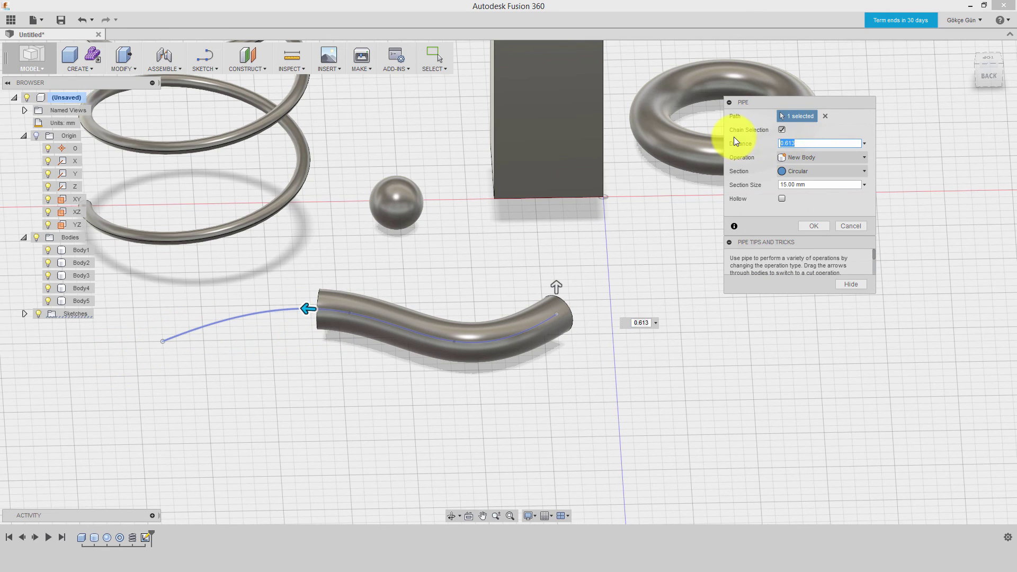
pyautogui.write('1')
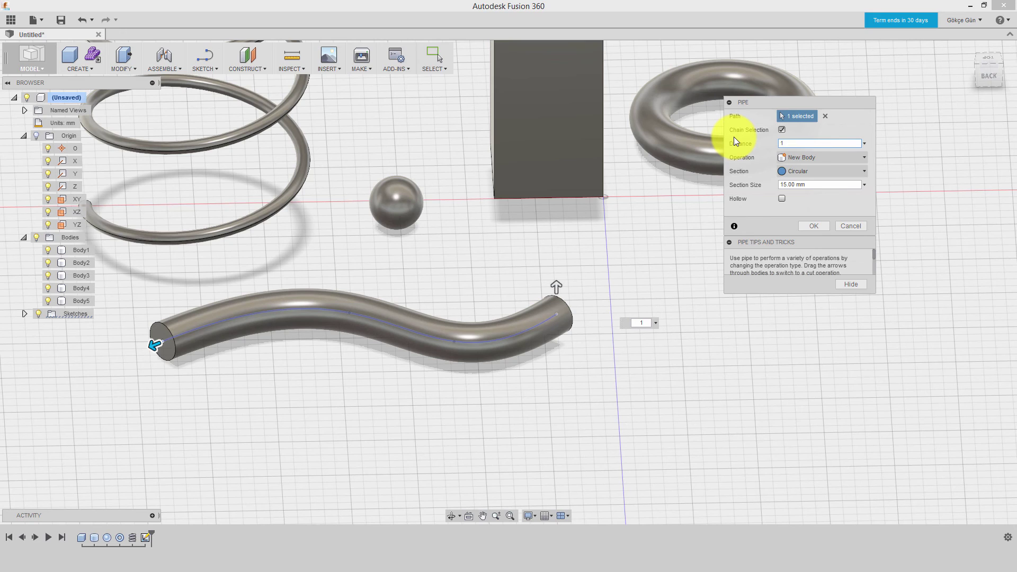
pyautogui.press('BackSpace')
pyautogui.write('.5')
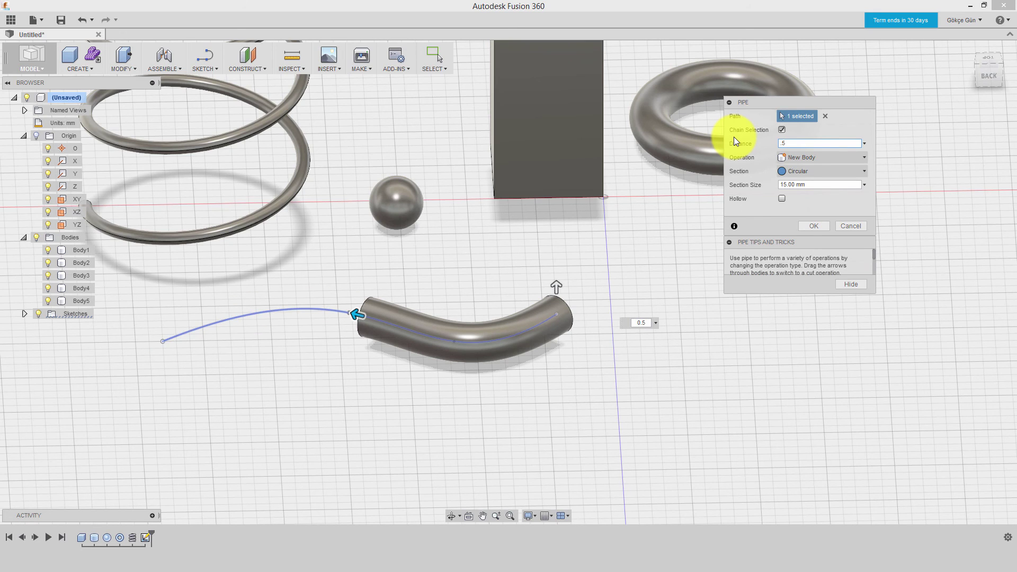
# - Preview the pipe with square, then triangular cross-sections
pyautogui.click(798, 170)
pyautogui.click(798, 197)
pyautogui.click(808, 170)
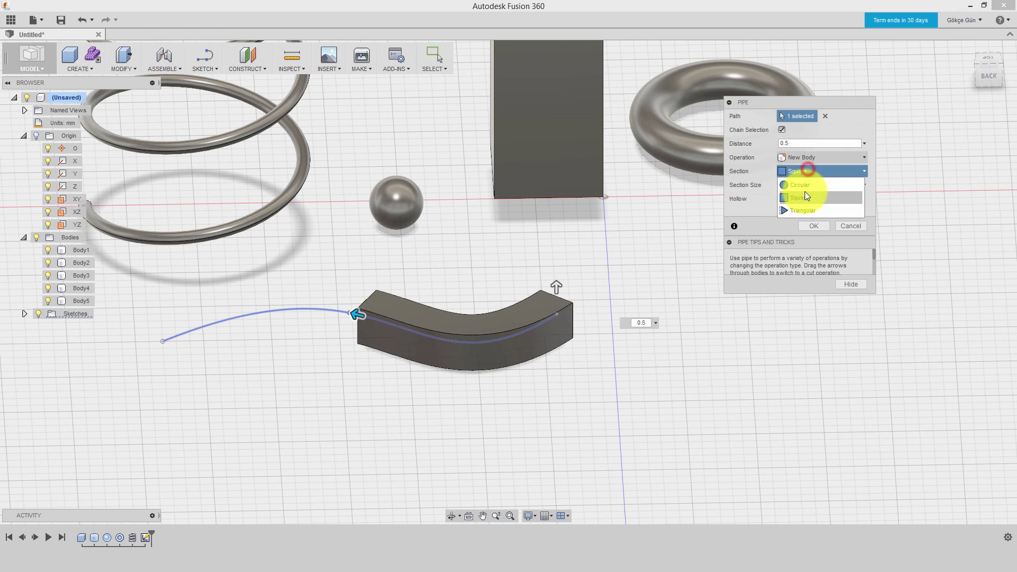
pyautogui.click(803, 211)
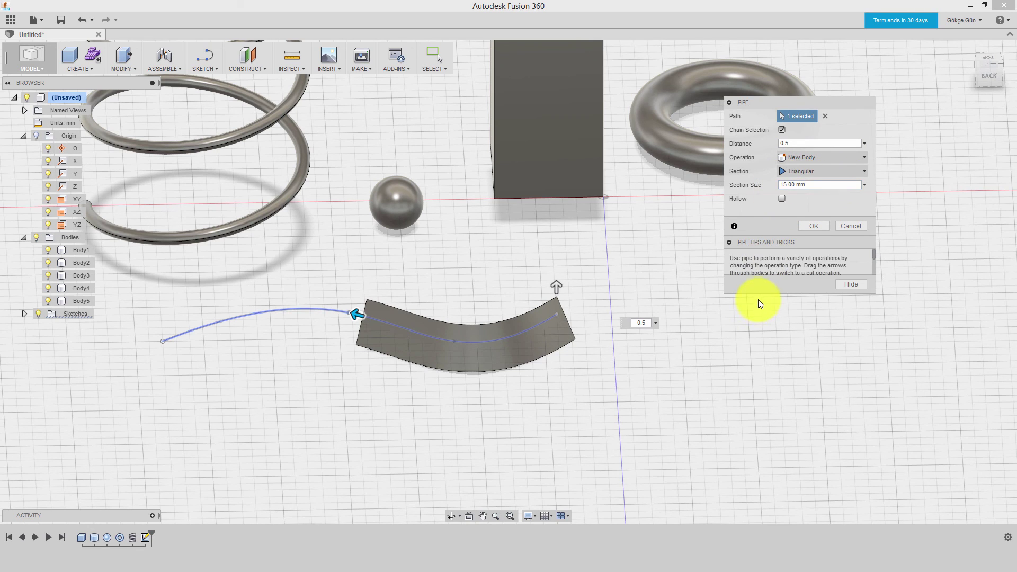
# - Make the pipe hollow with 1 mm wall thickness and a circular section
pyautogui.click(781, 198)
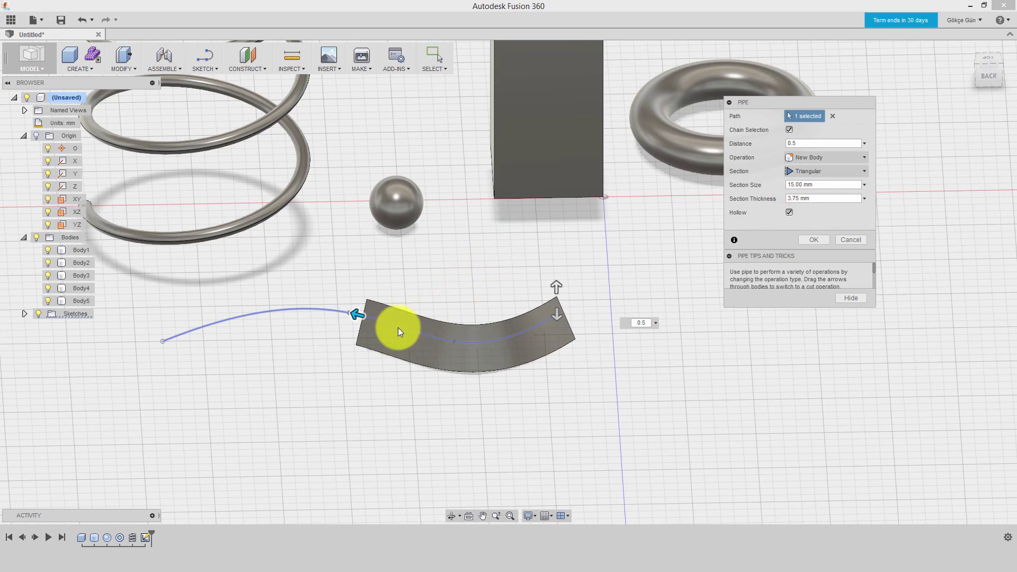
pyautogui.moveTo(398, 326)
pyautogui.keyDown('shift'); pyautogui.mouseDown(button='middle')
pyautogui.moveTo(447, 319)
pyautogui.moveTo(436, 370)
pyautogui.moveTo(438, 360)
pyautogui.mouseUp(button='middle'); pyautogui.keyUp('shift')
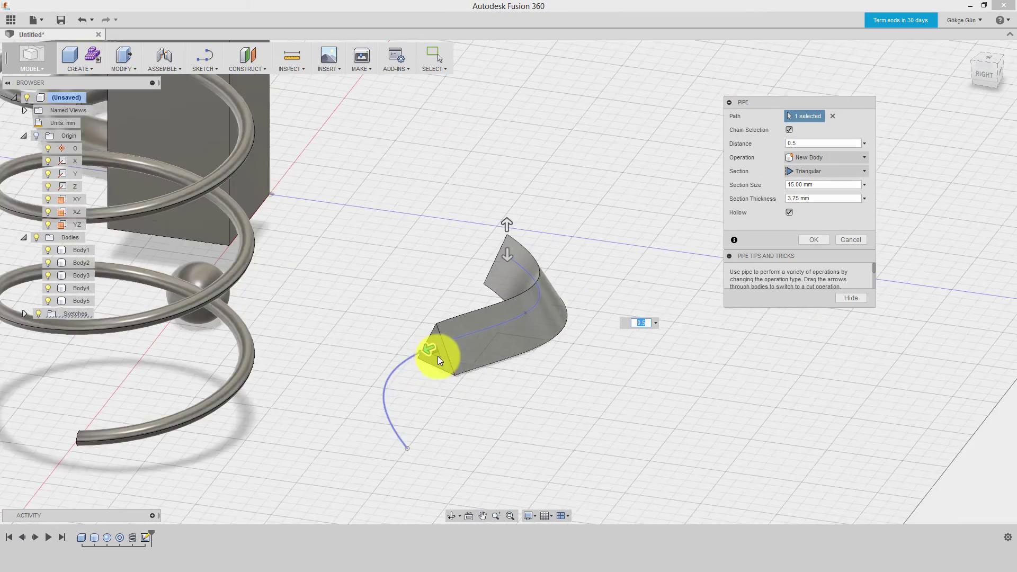
pyautogui.scroll(5, 438, 355)
pyautogui.press('Tab')
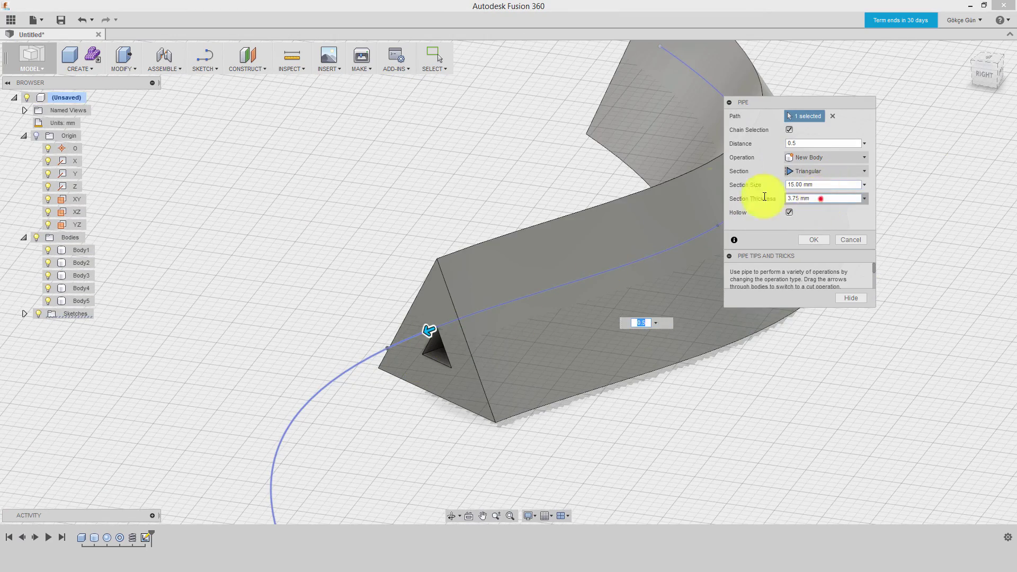
pyautogui.write('1')
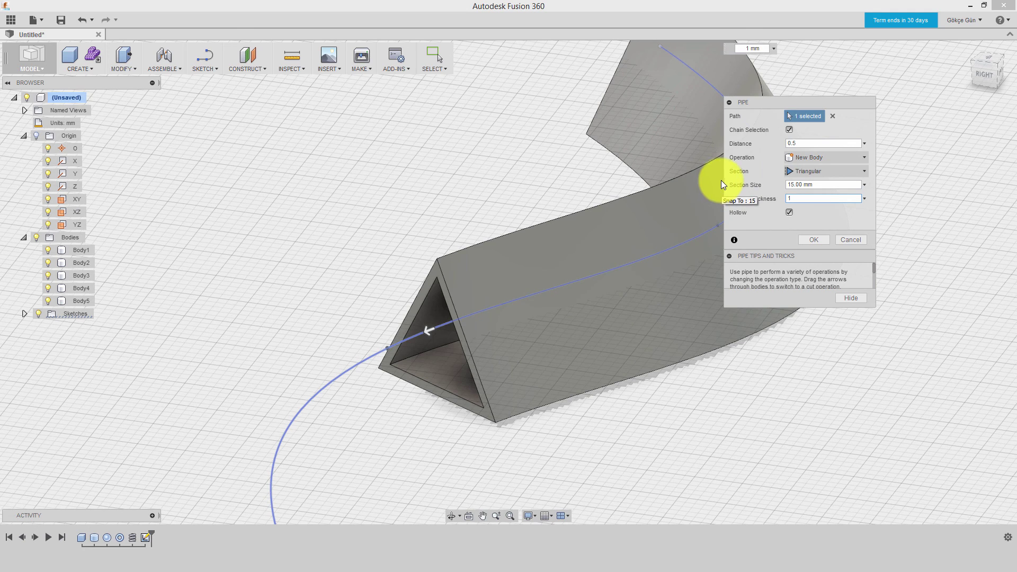
pyautogui.click(814, 169)
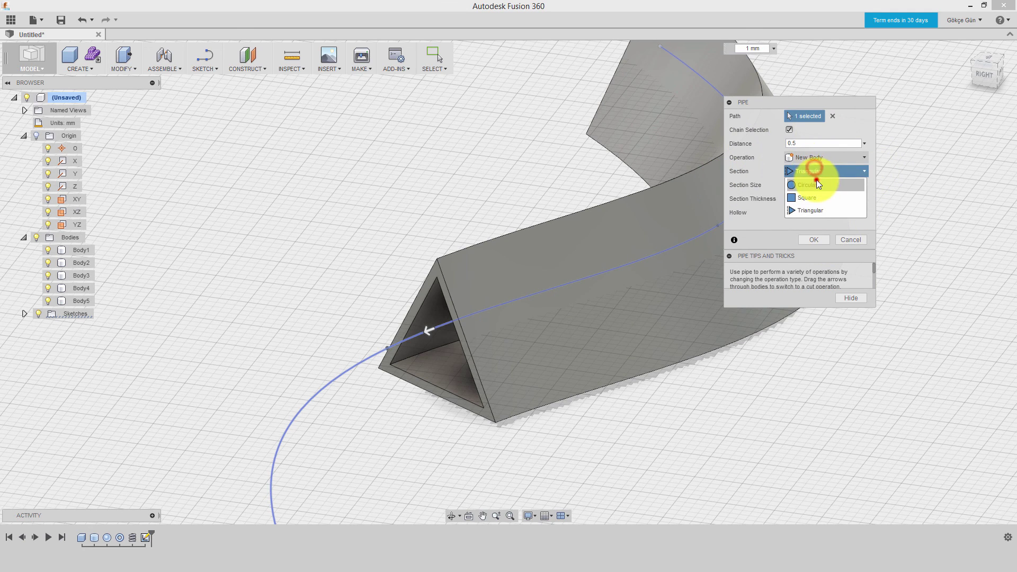
pyautogui.click(816, 180)
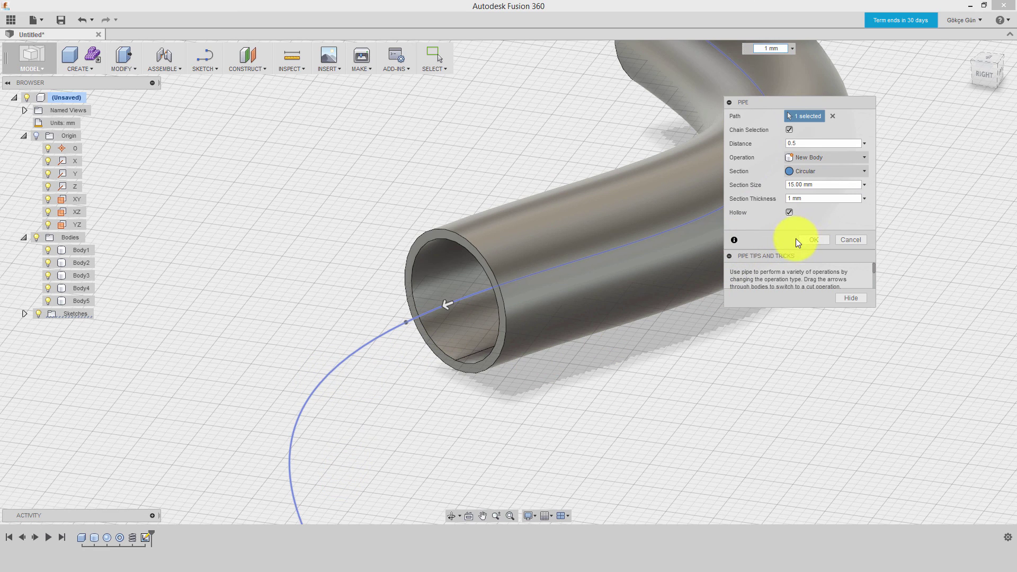
# - Commit the hollow pipe as Body6 and frame the whole scene
pyautogui.click(811, 238)
pyautogui.scroll(-5, 577, 297)
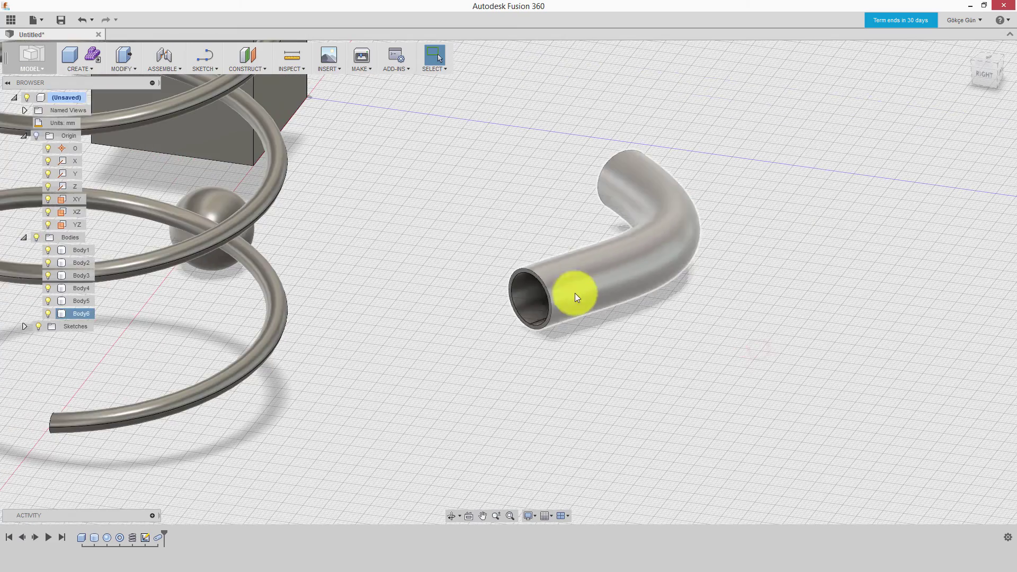
pyautogui.moveTo(574, 293); pyautogui.dragTo(676, 334, button='middle')
pyautogui.scroll(2, 528, 305)
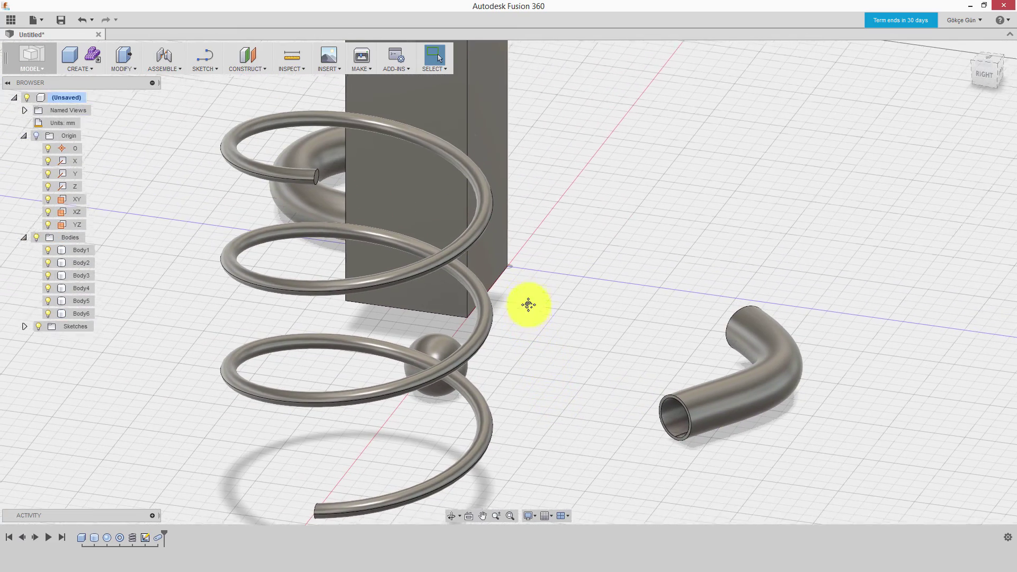
pyautogui.moveTo(528, 305); pyautogui.dragTo(548, 262, button='middle')
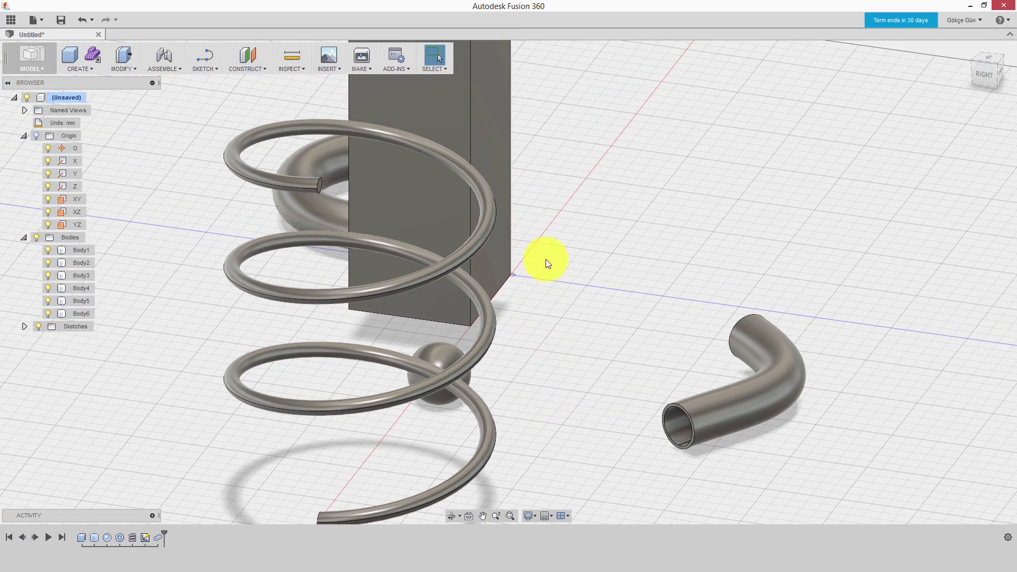